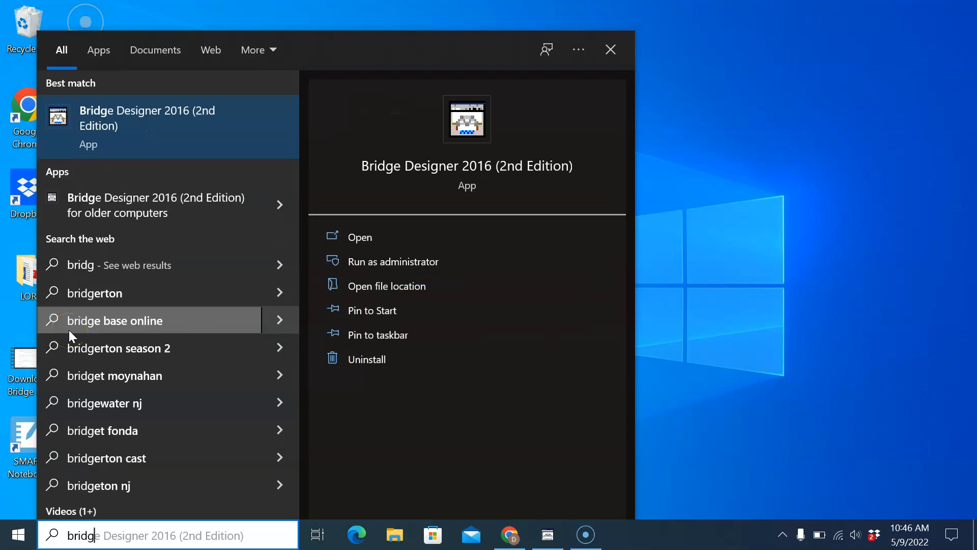
# Step: Open Bridge Designer 2016 (2nd Edition) and choose to load a sample bridge design
pyautogui.click(134, 138)
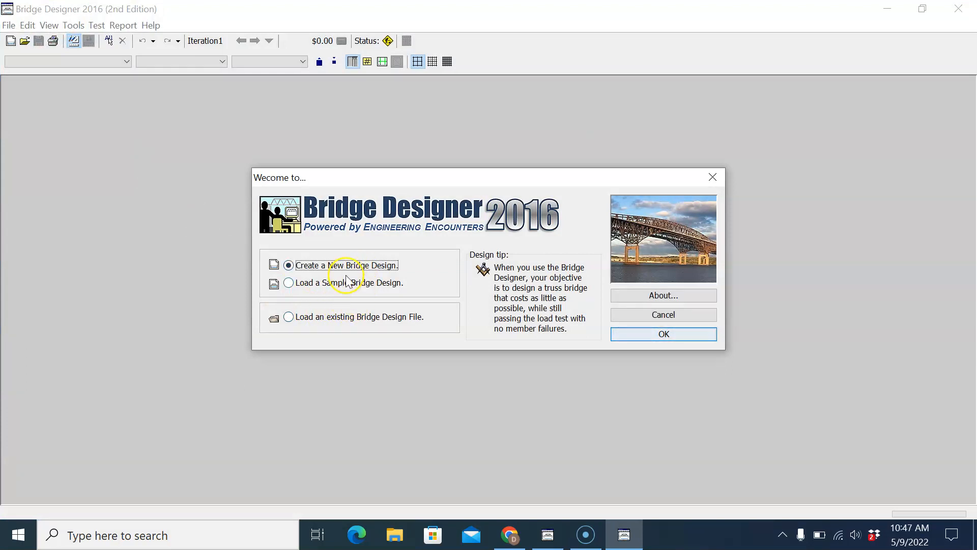
pyautogui.click(315, 282)
pyautogui.click(652, 335)
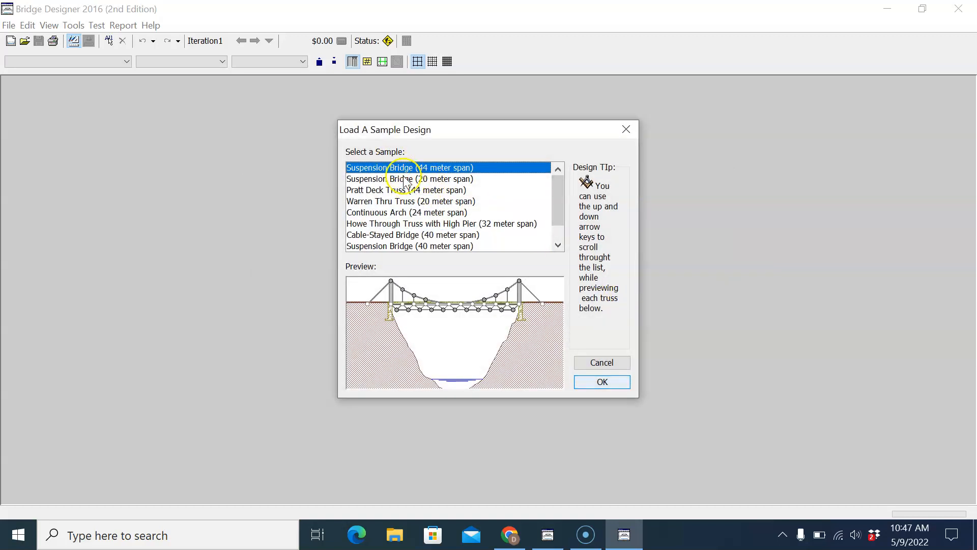
# Step: Preview the sample designs and load the Warren Thru Truss (20 meter span)
pyautogui.click(413, 179)
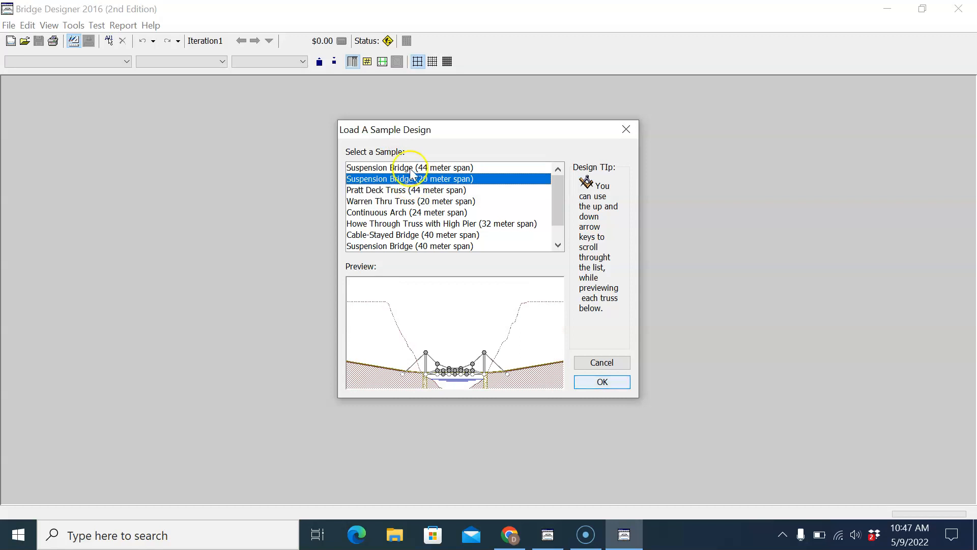
pyautogui.click(395, 190)
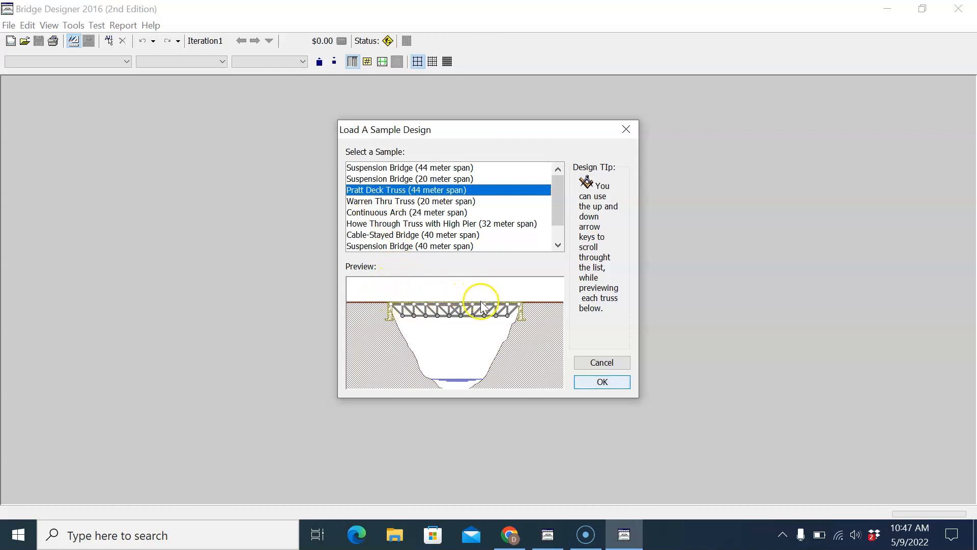
pyautogui.click(394, 201)
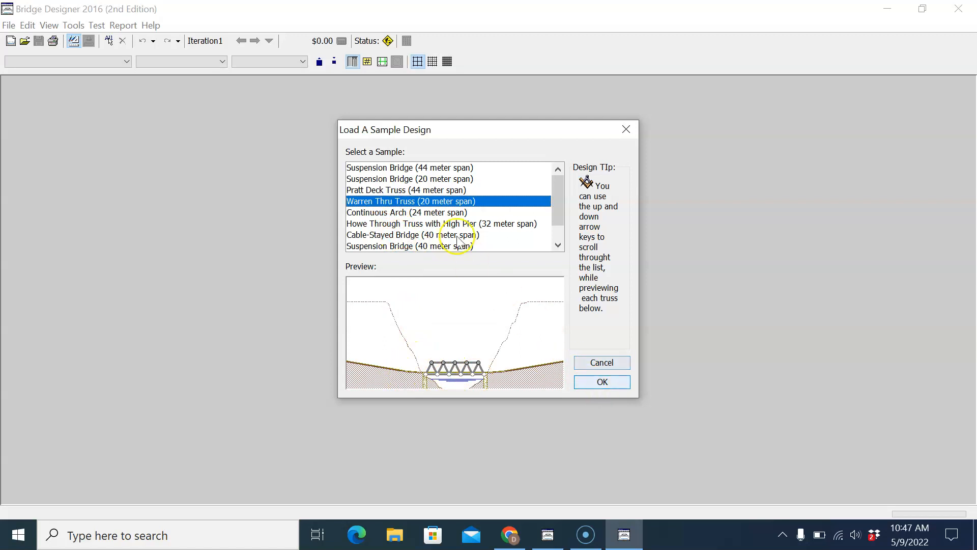
pyautogui.click(602, 381)
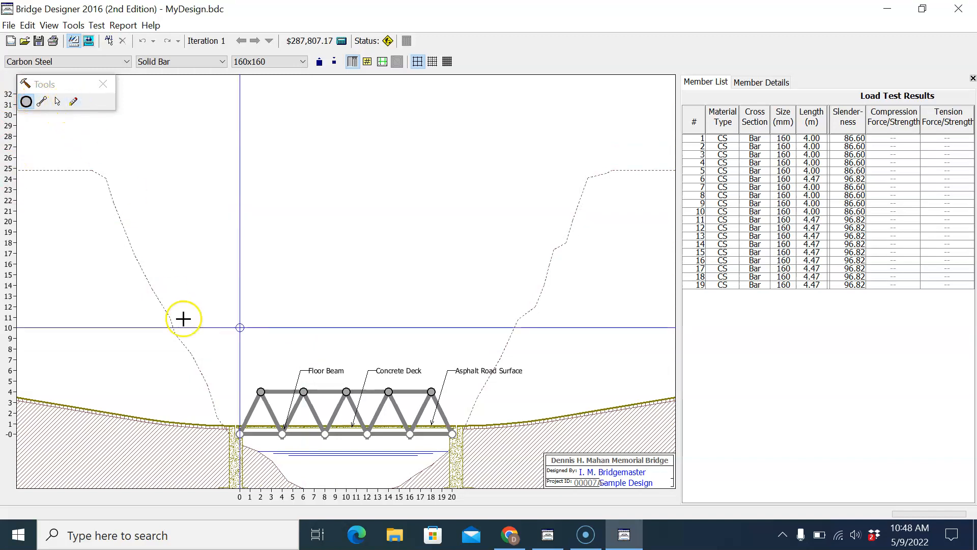
# Step: Add joints at about (6, 9) and (14, 9) above the truss, connecting them to each other and to the outermost top joints
pyautogui.click(304, 337)
pyautogui.click(387, 338)
pyautogui.click(42, 101)
pyautogui.moveTo(261, 391); pyautogui.dragTo(304, 338)
pyautogui.moveTo(388, 338)
pyautogui.mouseDown()
pyautogui.moveTo(304, 338)
pyautogui.moveTo(400, 350)
pyautogui.moveTo(433, 377)
pyautogui.moveTo(431, 391)
pyautogui.mouseUp()
# Step: Select diagonal member 13, and try to erase the sloped member leading up to the raised joint at (6, 9)
pyautogui.click(57, 101)
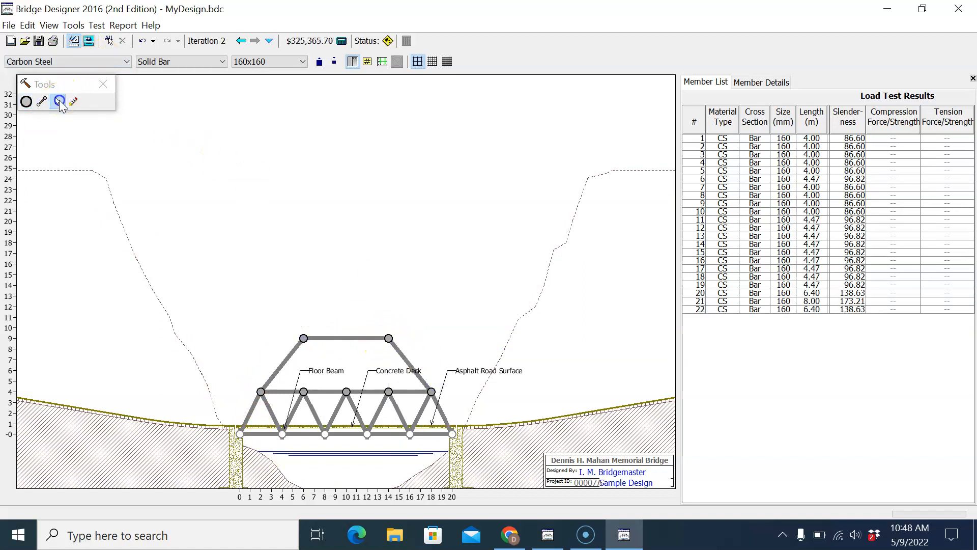
pyautogui.click(293, 411)
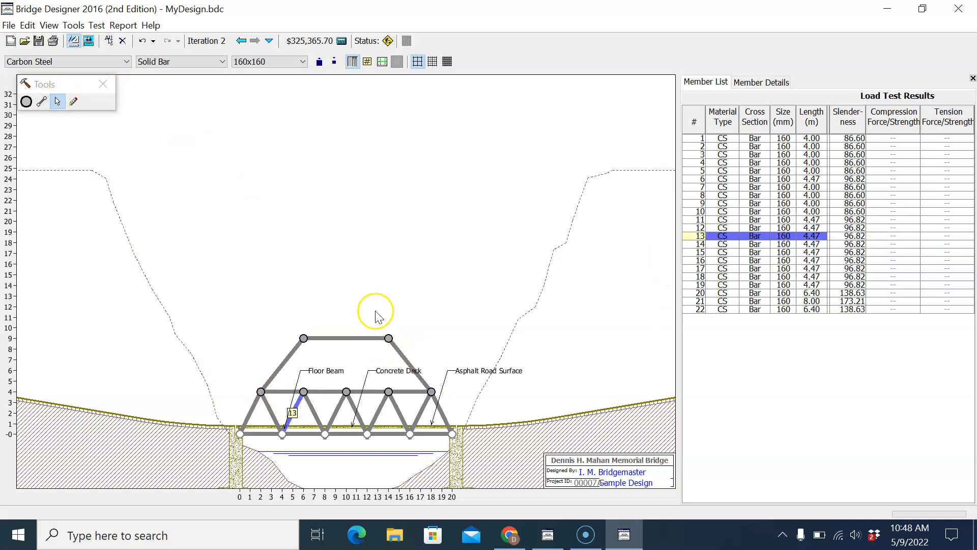
pyautogui.click(73, 102)
pyautogui.click(289, 348)
pyautogui.click(297, 337)
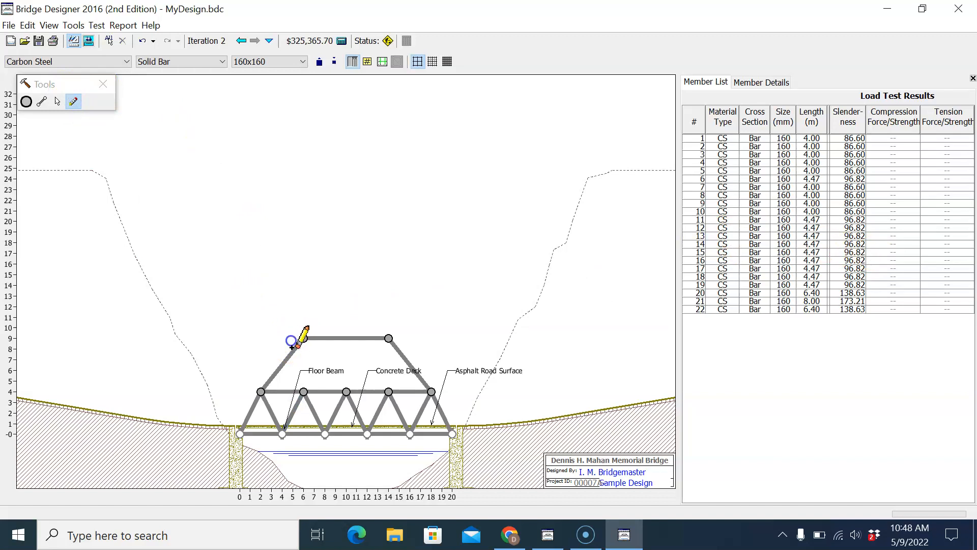
pyautogui.click(273, 374)
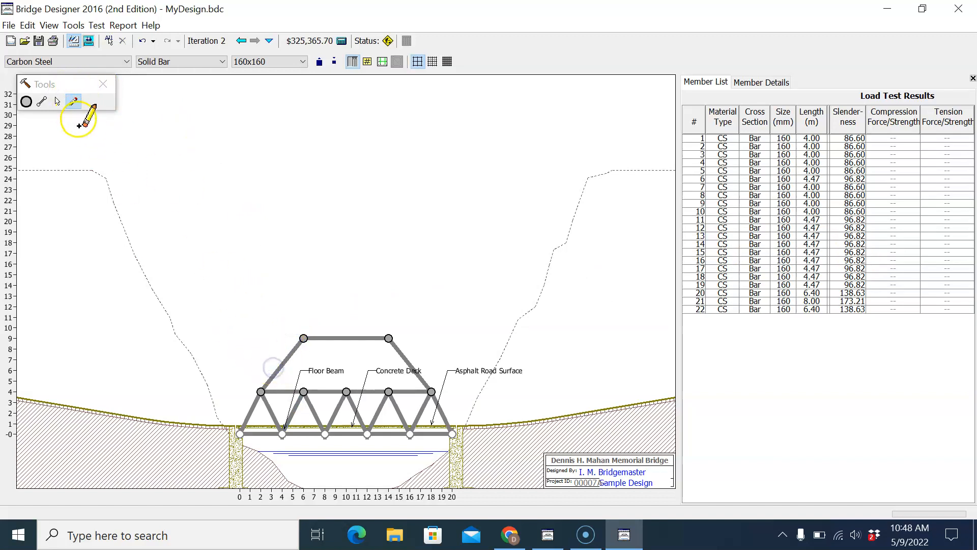
pyautogui.click(284, 353)
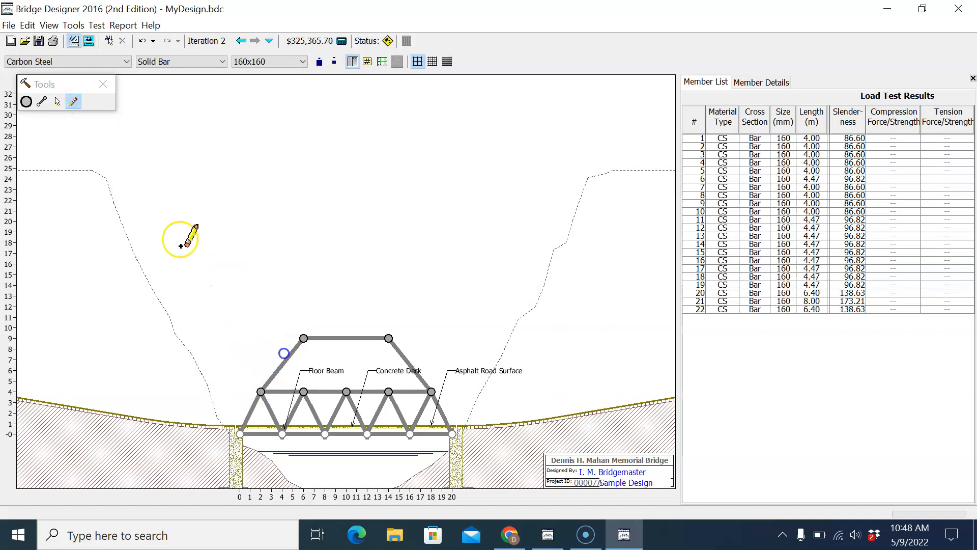
# Step: Delete the sloped member at the raised joint (6, 9) and both raised joints with their remaining members
pyautogui.click(58, 102)
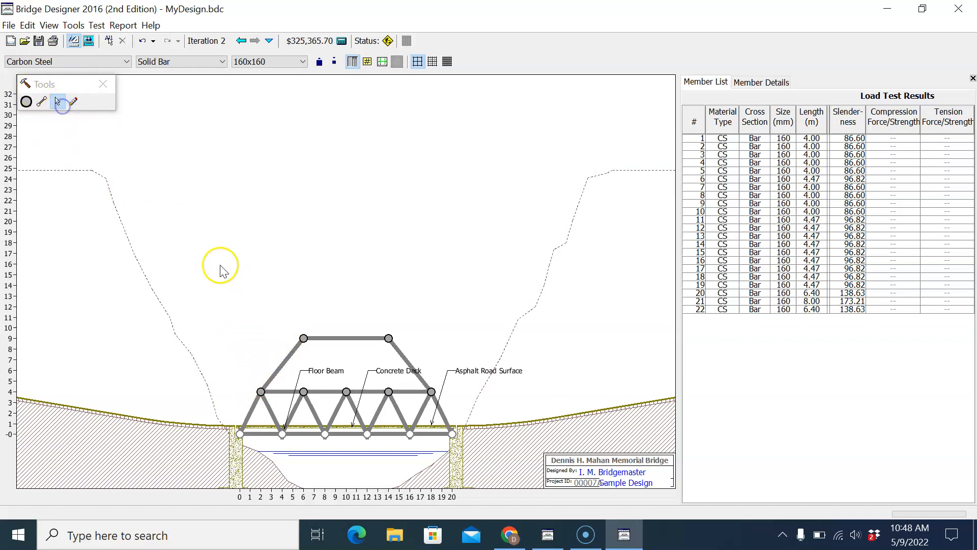
pyautogui.click(290, 357)
pyautogui.press('Delete')
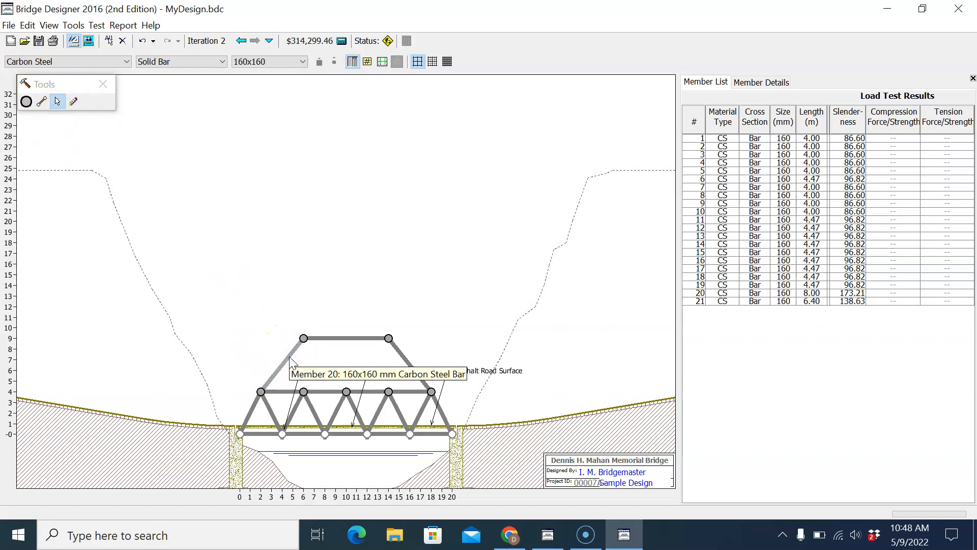
pyautogui.click(305, 338)
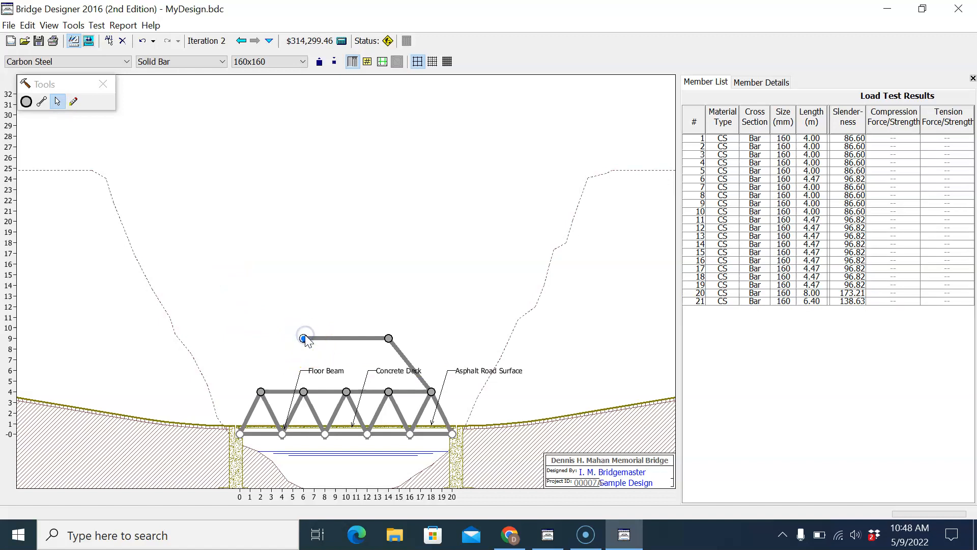
pyautogui.press('Delete')
pyautogui.click(388, 338)
pyautogui.press('Delete')
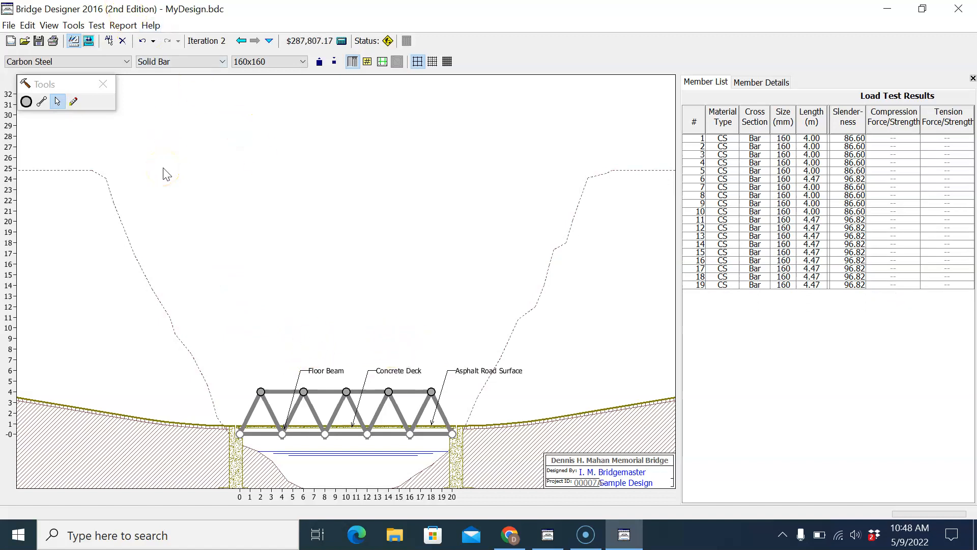
# Step: Run the load test on the solid-bar Warren truss and return to the drawing board
pyautogui.click(96, 26)
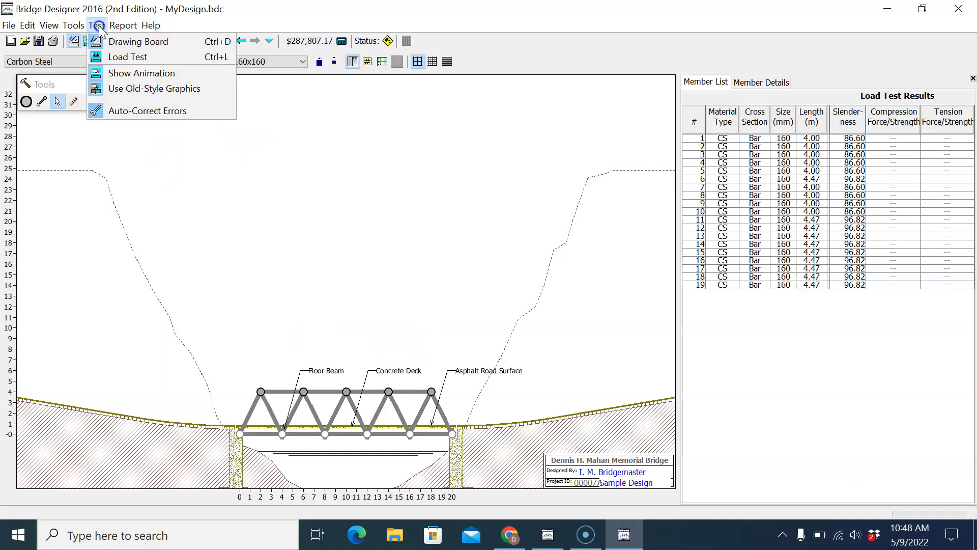
pyautogui.click(119, 55)
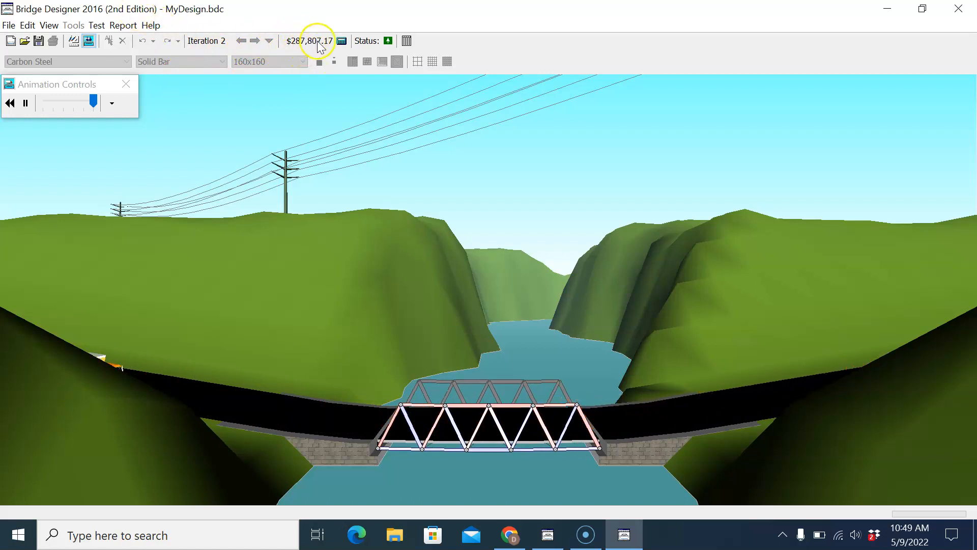
pyautogui.click(98, 26)
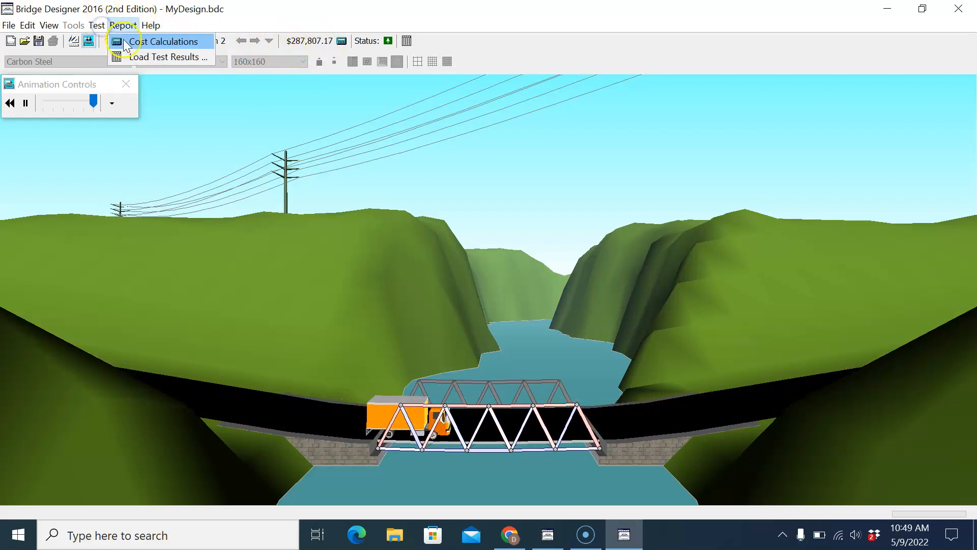
pyautogui.click(110, 42)
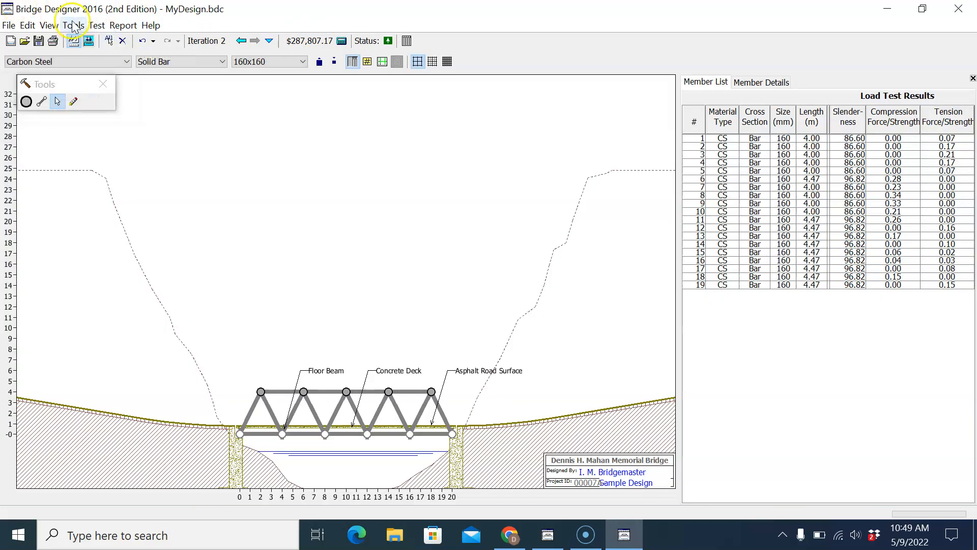
# Step: Examine the compression and tension load test results of bottom chord members 1, 4 and 5
pyautogui.click(894, 138)
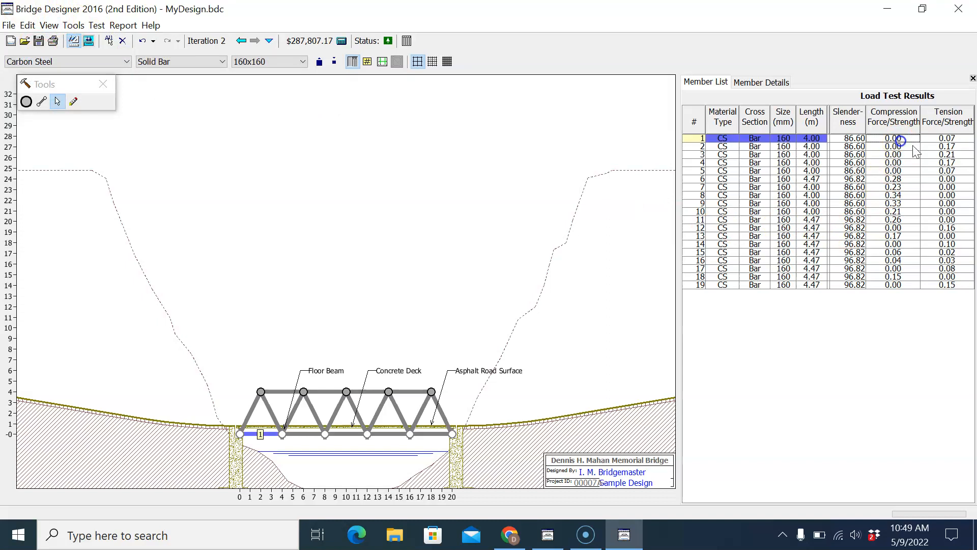
pyautogui.click(948, 139)
pyautogui.click(898, 163)
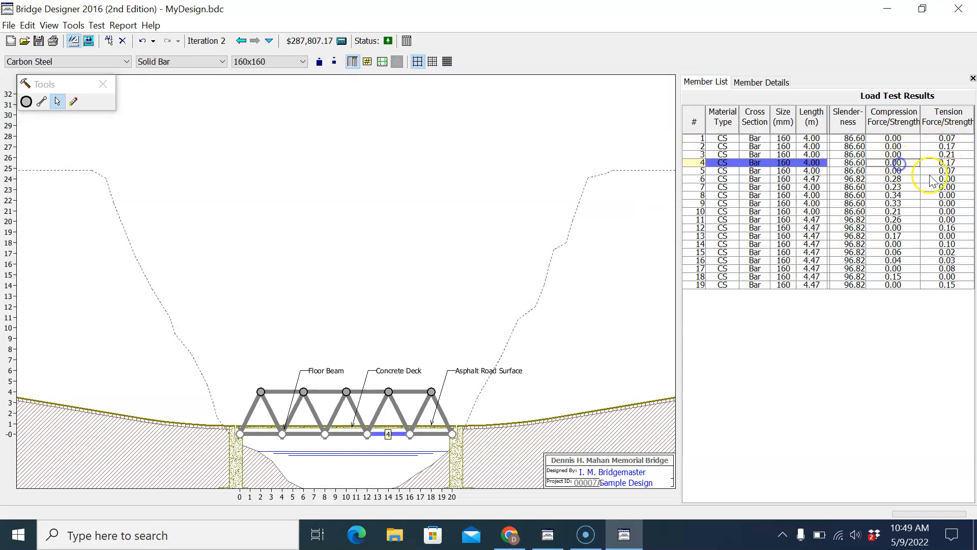
pyautogui.click(942, 171)
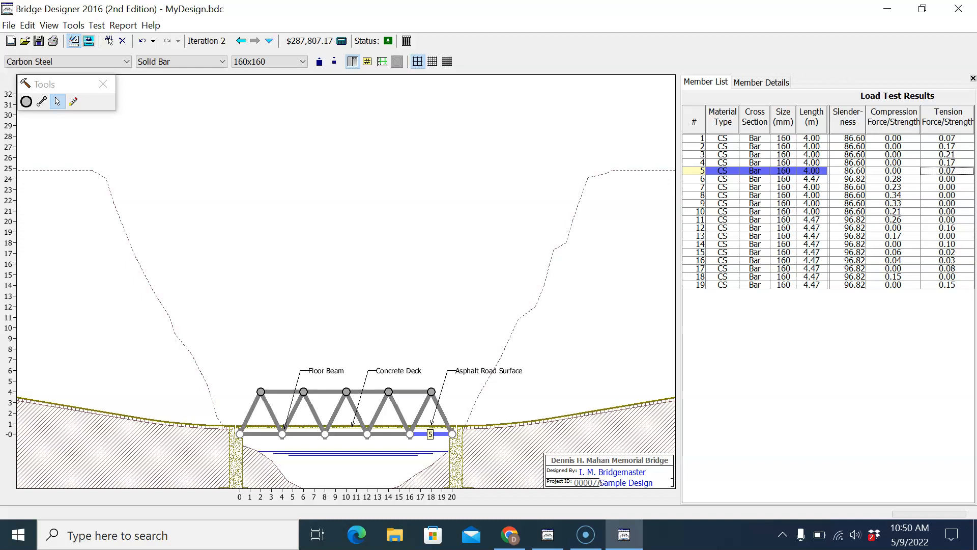
# Step: Select all members from 1 to 19 and change their cross section to Hollow Tube
pyautogui.click(701, 139)
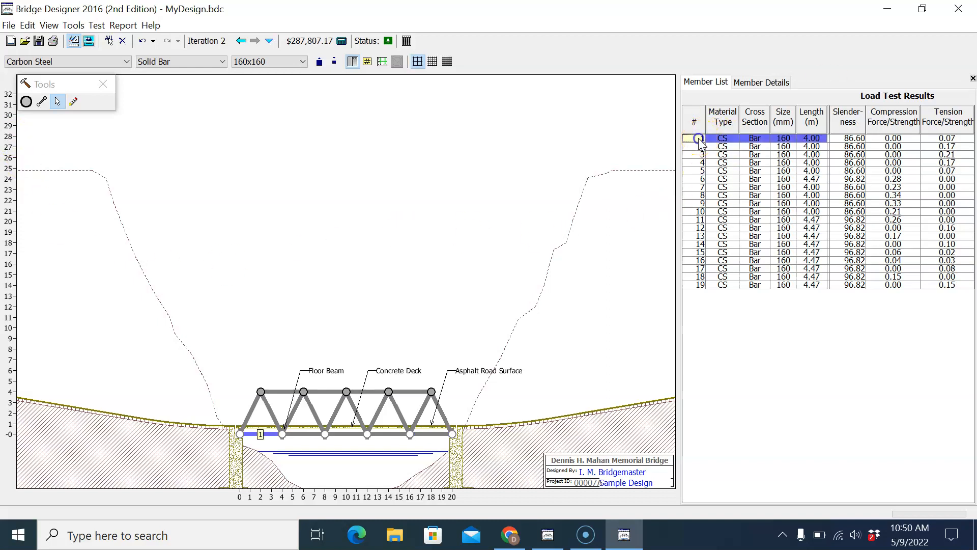
pyautogui.keyDown('shift'); pyautogui.click(702, 287); pyautogui.keyUp('shift')
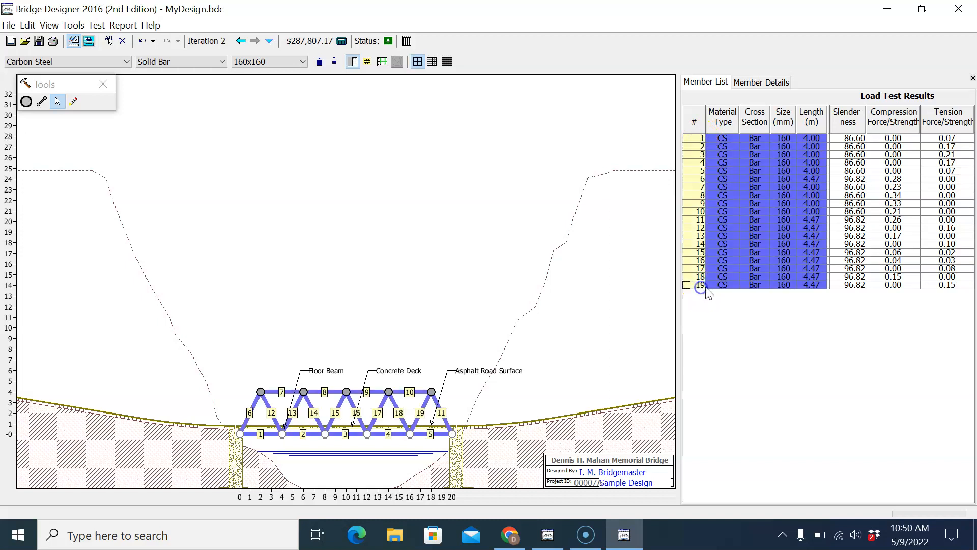
pyautogui.click(177, 61)
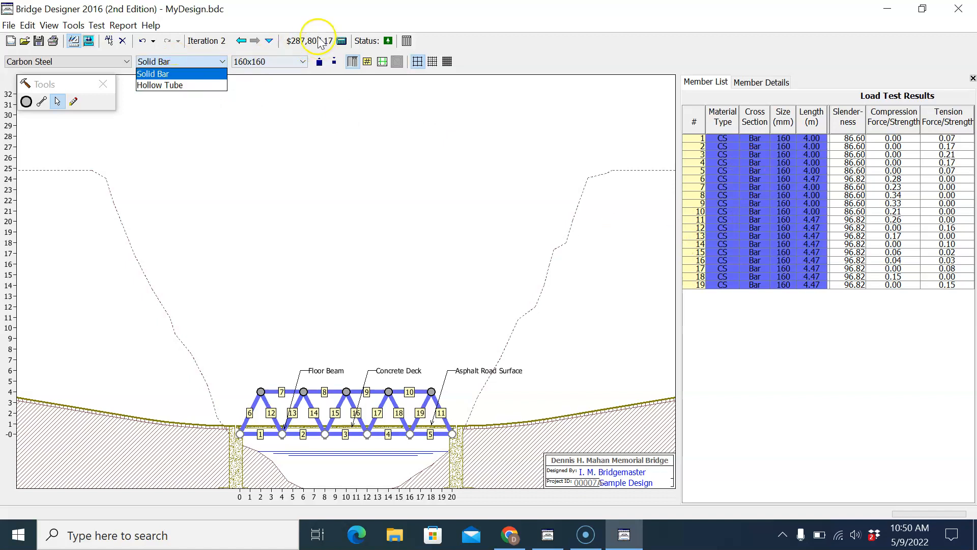
pyautogui.click(173, 85)
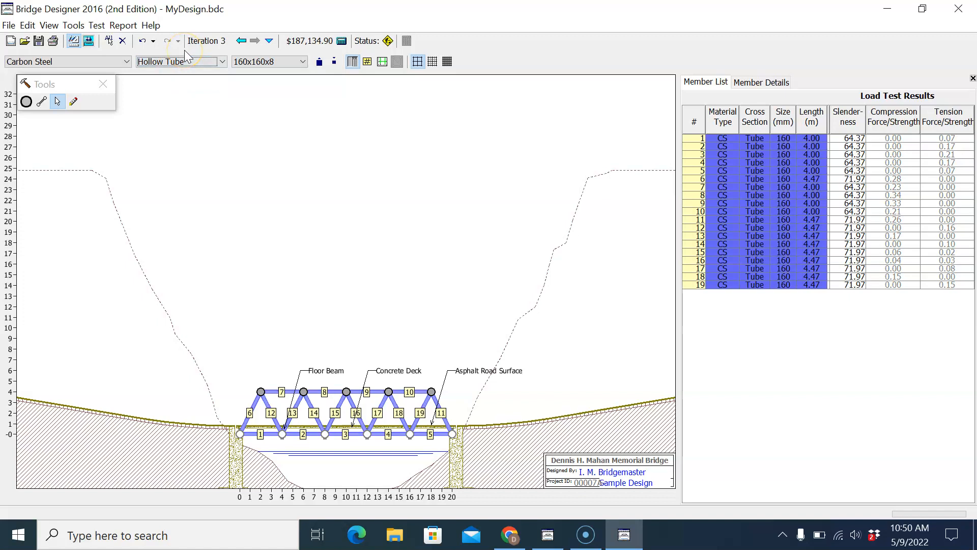
# Step: Run the load test on the hollow-tube design and return to the drawing board
pyautogui.click(96, 25)
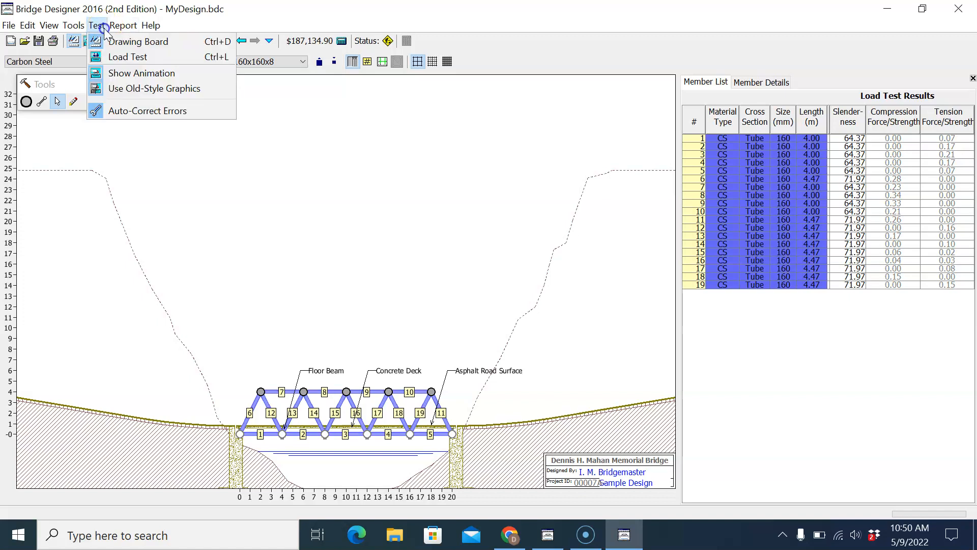
pyautogui.click(126, 60)
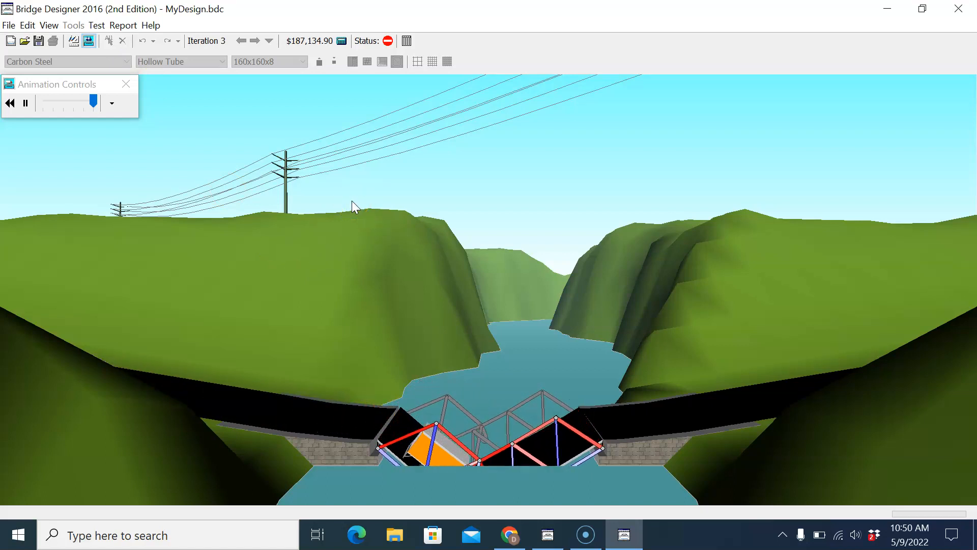
pyautogui.click(97, 26)
pyautogui.click(112, 43)
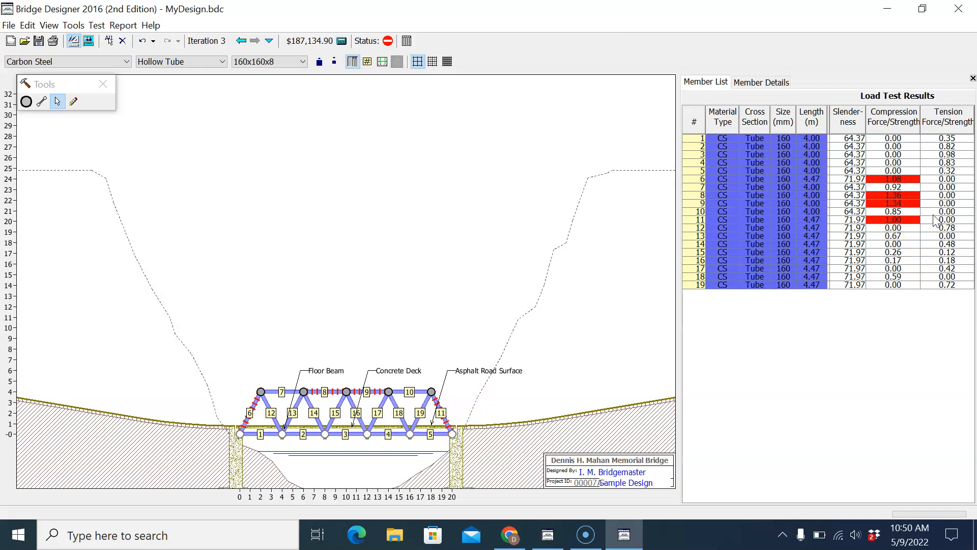
# Step: Set the size of members 6 and 7 to 180x180x9 and rerun the load test
pyautogui.click(902, 182)
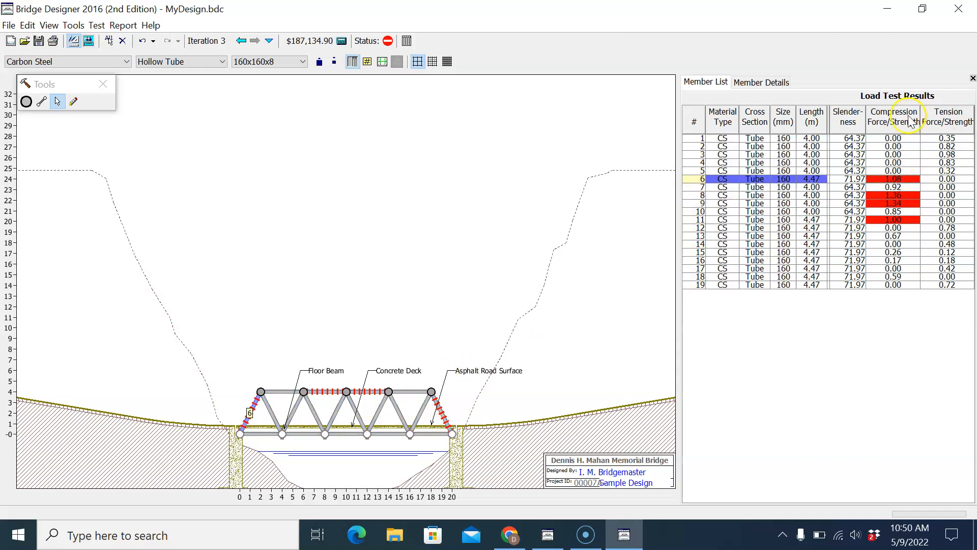
pyautogui.moveTo(877, 179); pyautogui.dragTo(857, 186)
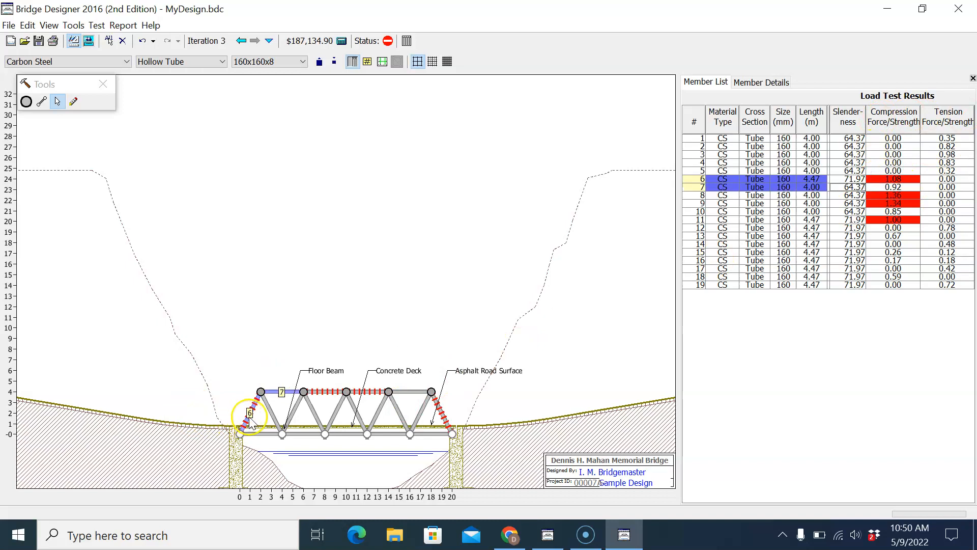
pyautogui.click(262, 60)
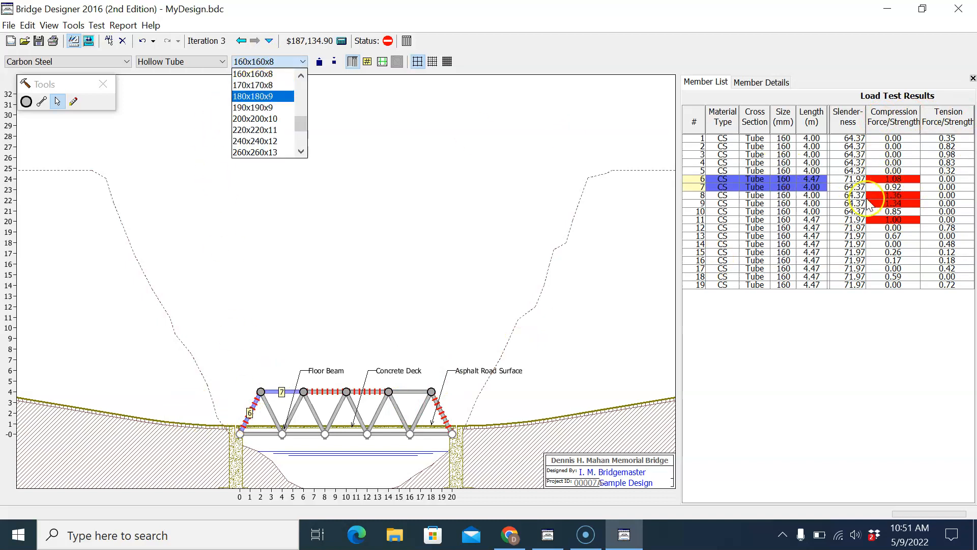
pyautogui.click(261, 97)
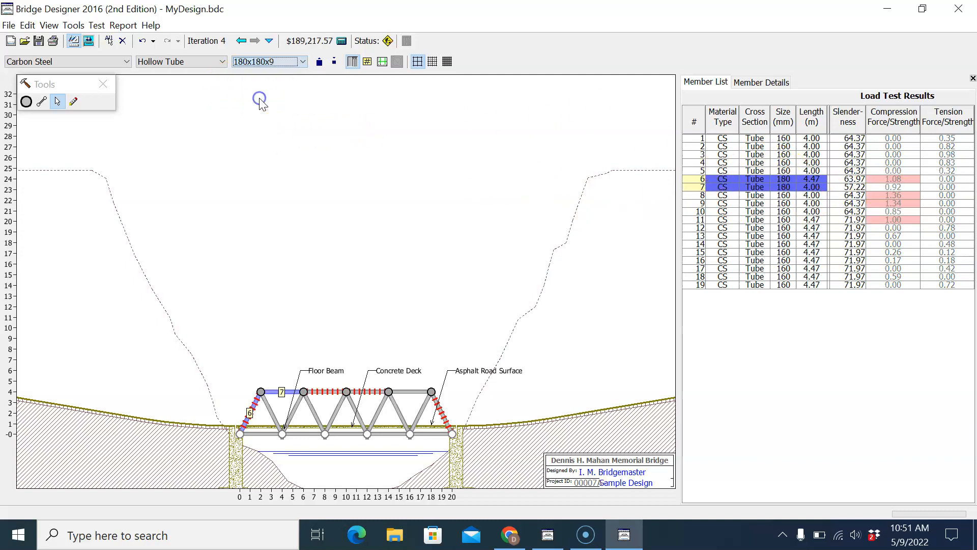
pyautogui.click(96, 25)
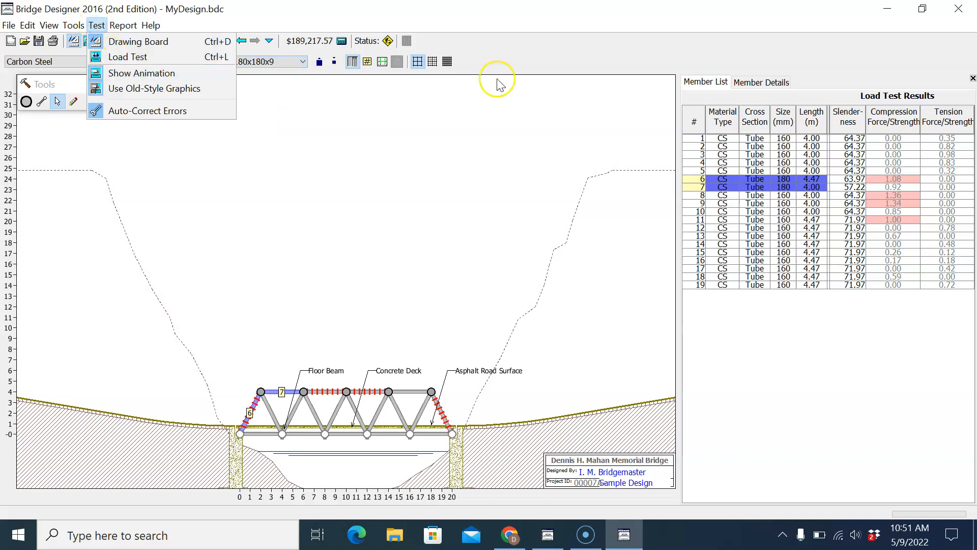
pyautogui.click(134, 57)
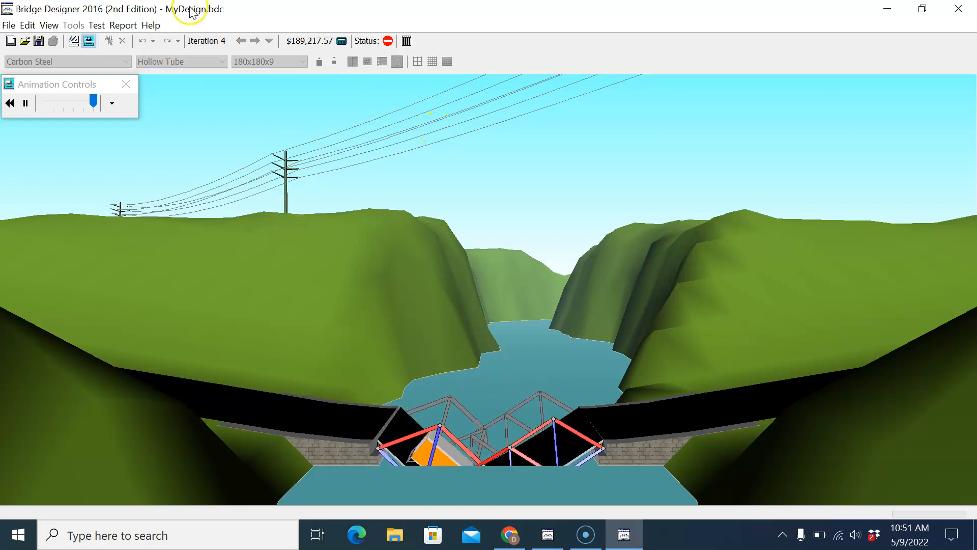
# Step: Leave the load test animation and return to the drawing board
pyautogui.click(101, 25)
pyautogui.click(115, 55)
pyautogui.click(101, 23)
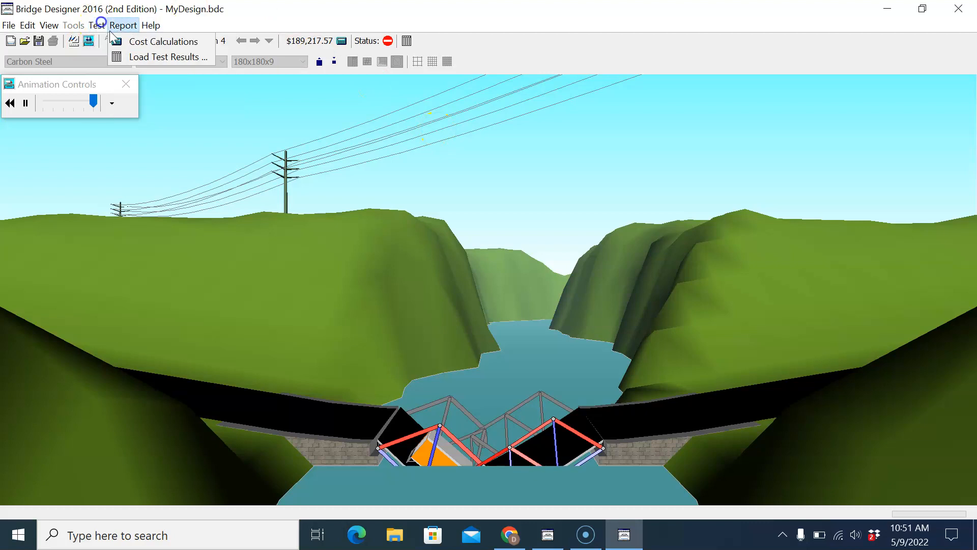
pyautogui.click(112, 40)
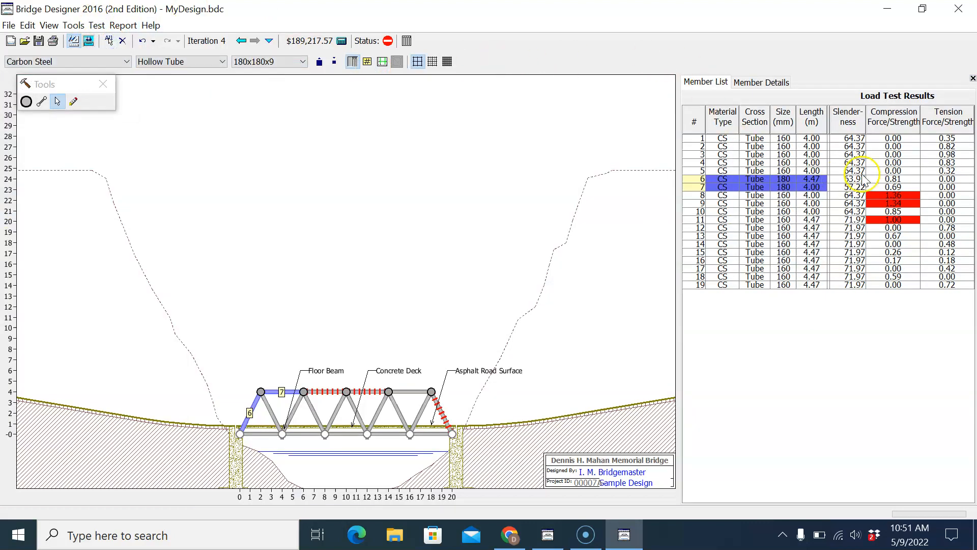
# Step: Set the size of top chord members 8 and 9 to 180x180x9
pyautogui.click(903, 196)
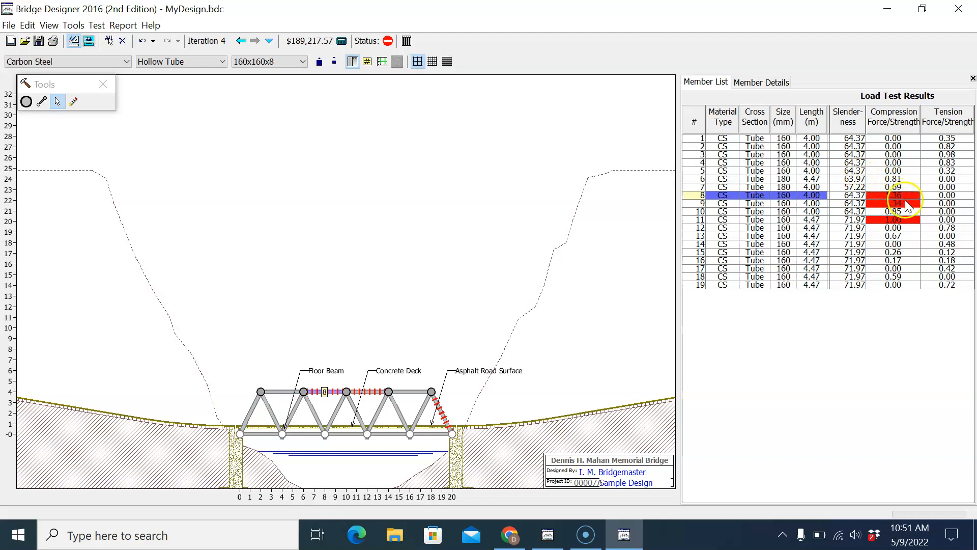
pyautogui.click(906, 203)
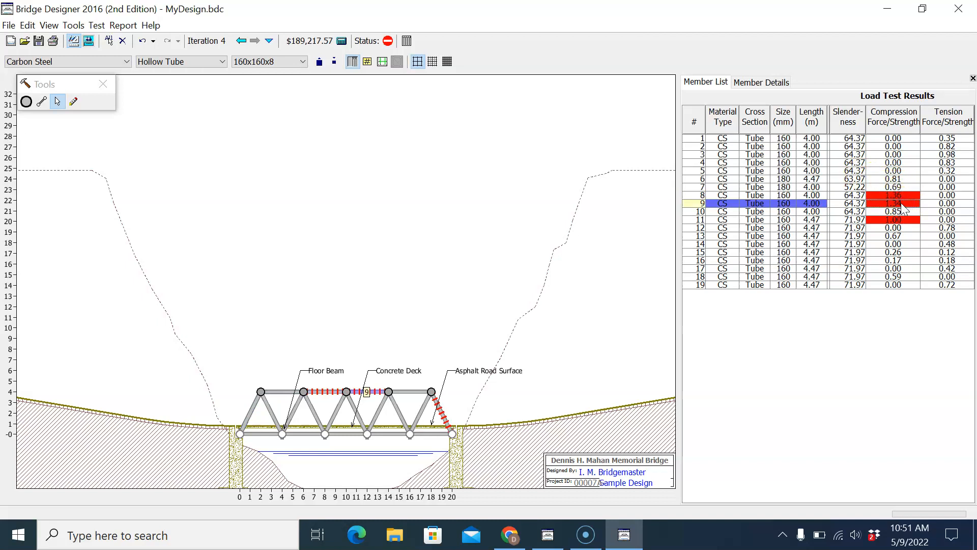
pyautogui.click(892, 196)
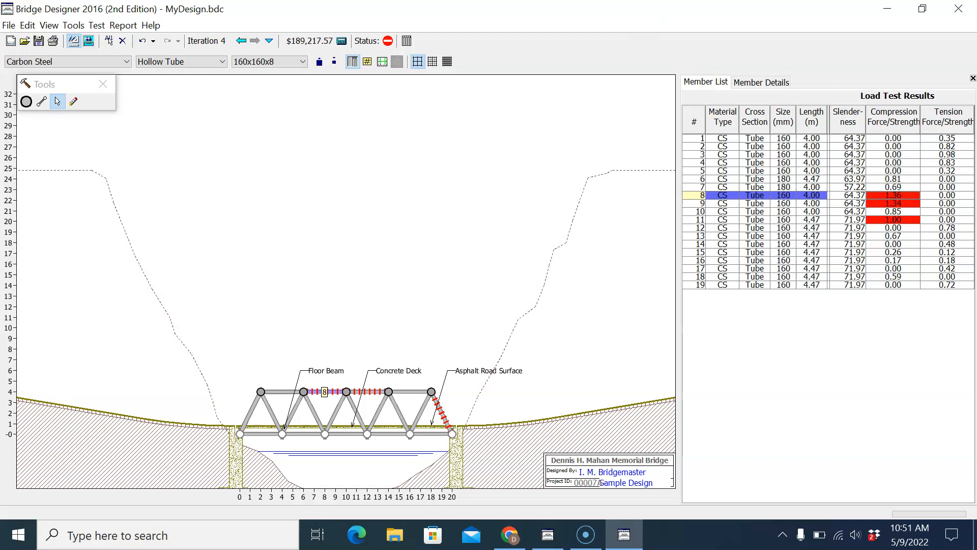
pyautogui.click(267, 62)
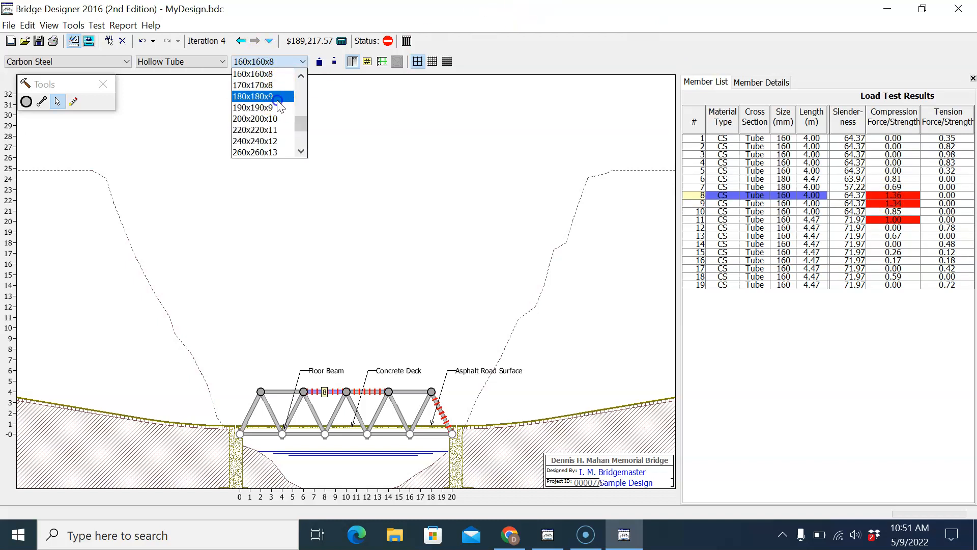
pyautogui.click(277, 99)
pyautogui.click(893, 204)
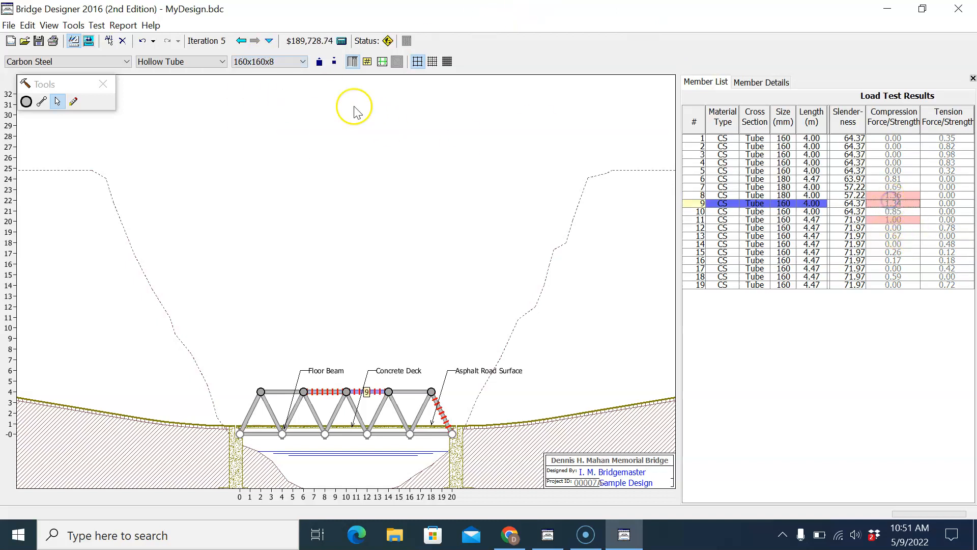
pyautogui.click(293, 63)
pyautogui.click(283, 97)
# Step: Run the load test with members 8 and 9 at 180x180x9 and return to the drawing board
pyautogui.click(96, 25)
pyautogui.click(114, 54)
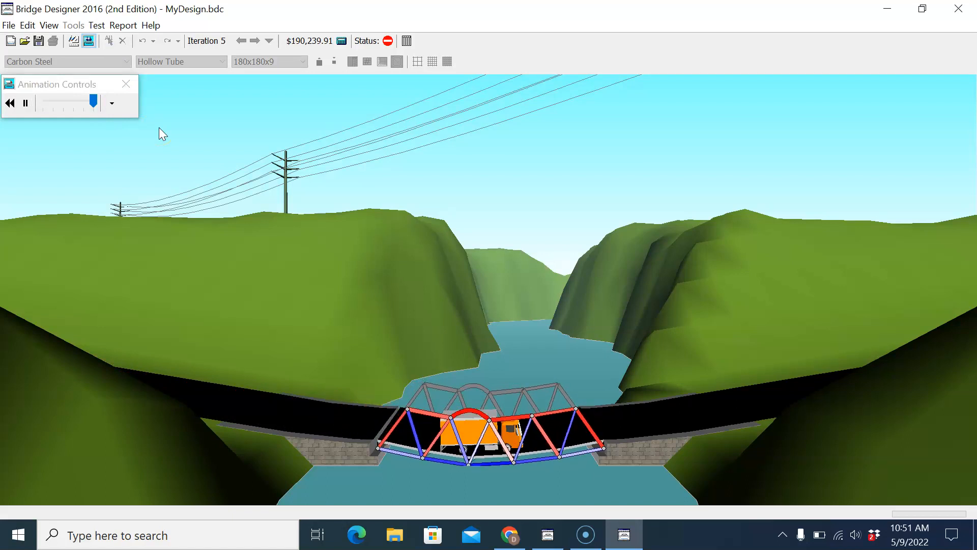
pyautogui.click(96, 25)
pyautogui.click(110, 48)
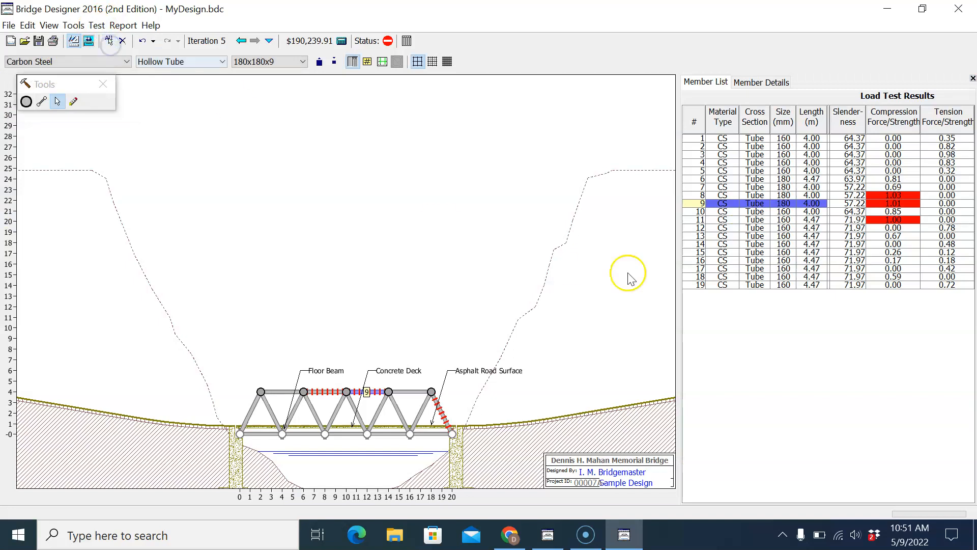
# Step: Set the size of top chord members 8 and 9 to 190x190x9
pyautogui.click(894, 195)
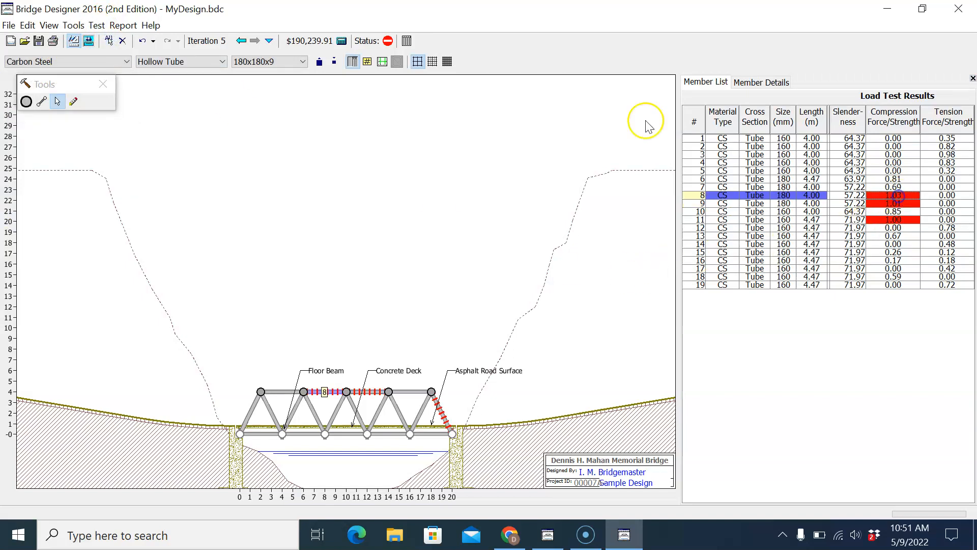
pyautogui.click(278, 61)
pyautogui.click(268, 108)
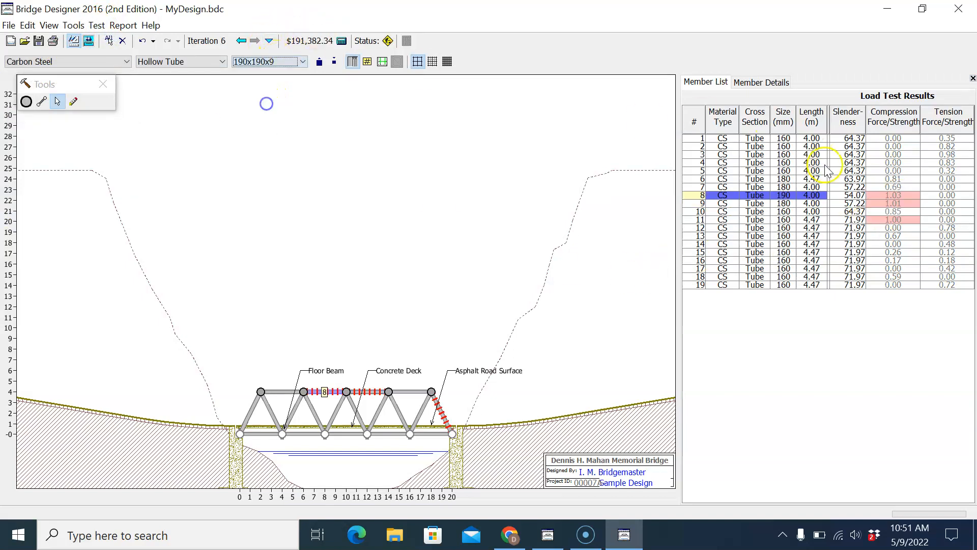
pyautogui.click(892, 203)
pyautogui.click(288, 65)
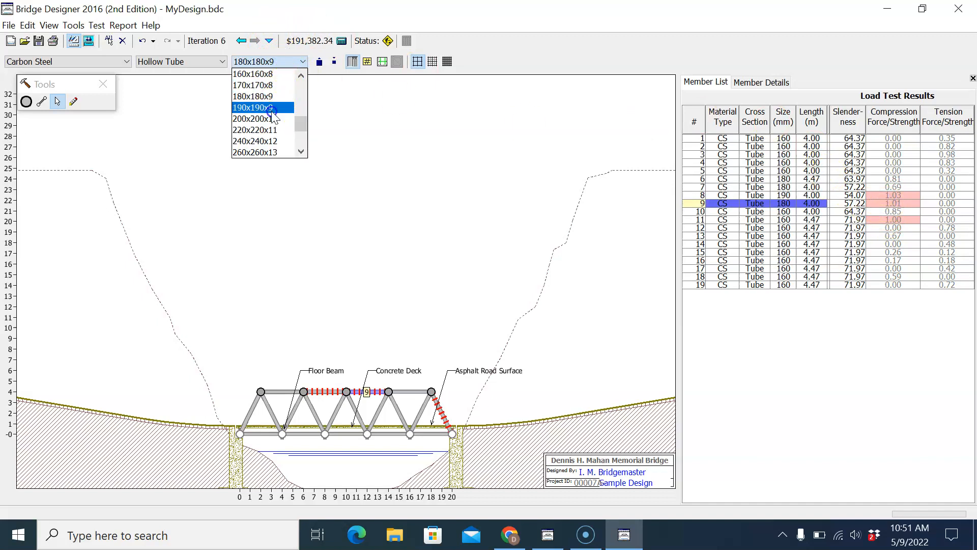
pyautogui.click(272, 108)
# Step: Run the load test with members 8 and 9 at 190x190x9 and return to the drawing board
pyautogui.click(96, 26)
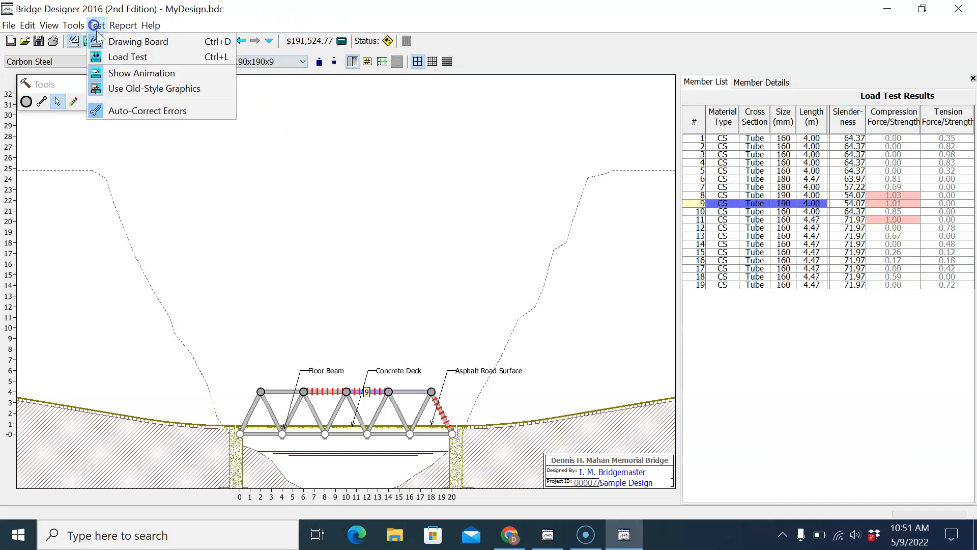
pyautogui.click(120, 57)
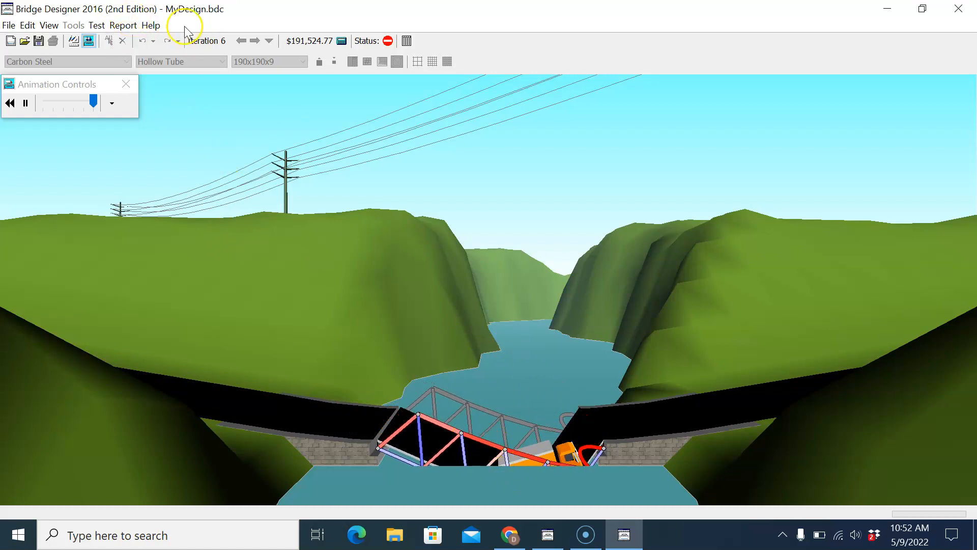
pyautogui.click(98, 27)
pyautogui.click(117, 55)
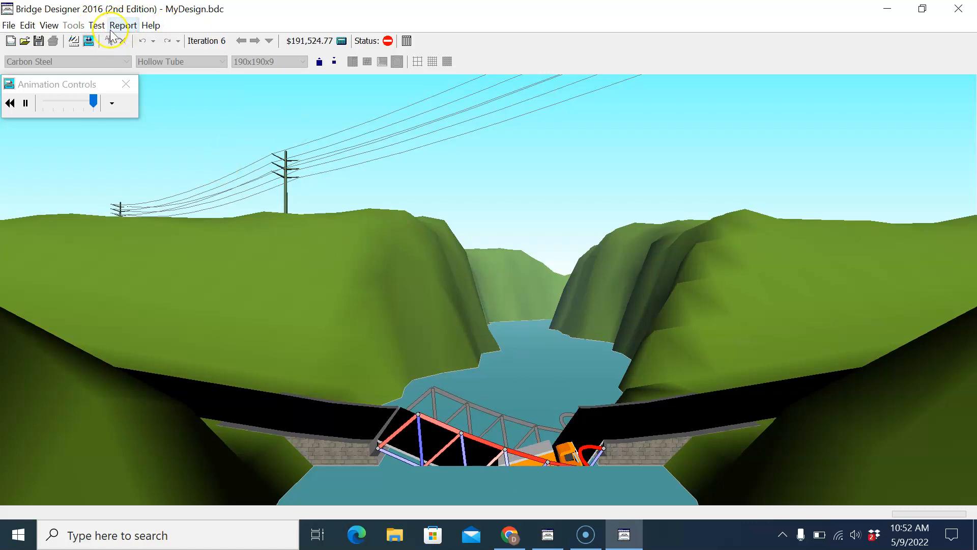
pyautogui.click(95, 29)
pyautogui.click(110, 46)
# Step: Set the size of end diagonal member 11 to 170x170x8
pyautogui.click(891, 219)
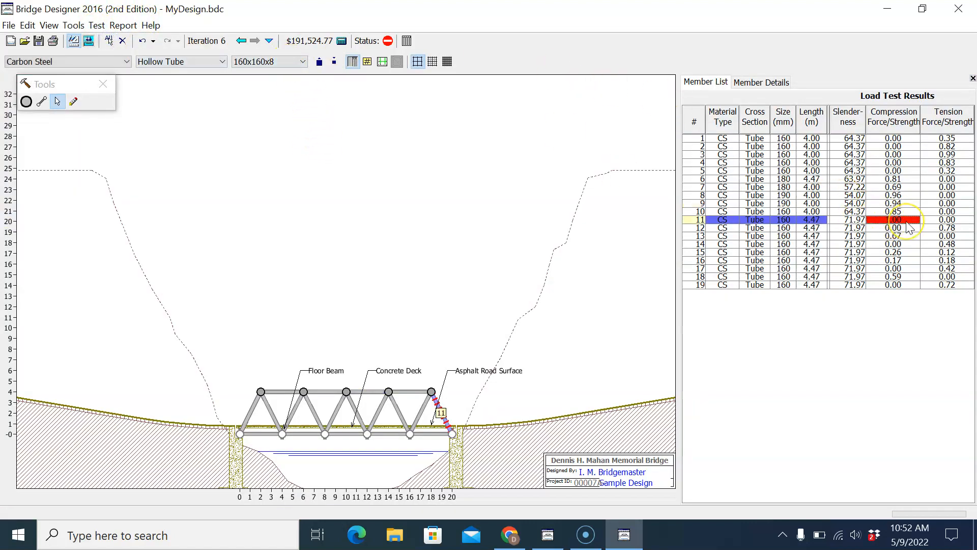
pyautogui.click(303, 62)
pyautogui.click(286, 83)
# Step: Run the load test with the resized member 11 and return to the drawing board
pyautogui.click(96, 25)
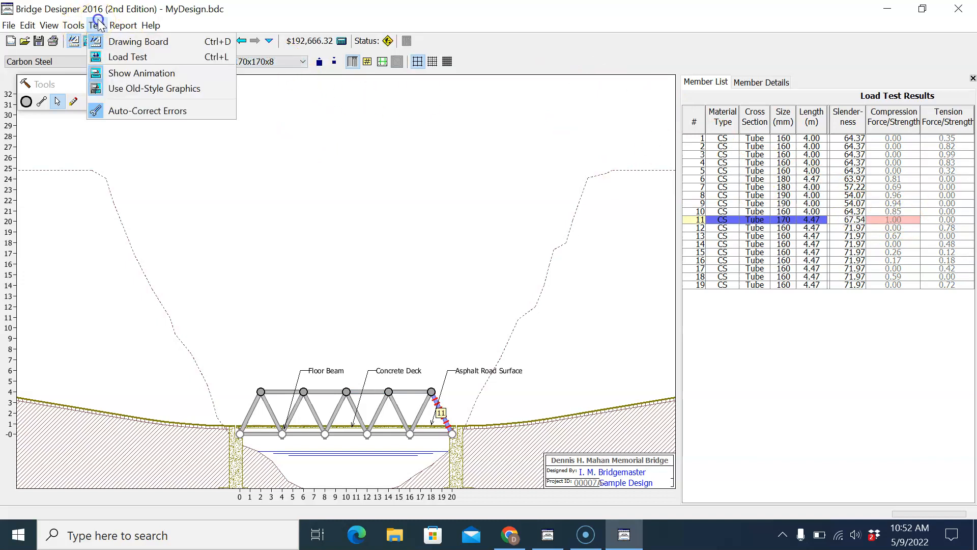
pyautogui.click(115, 57)
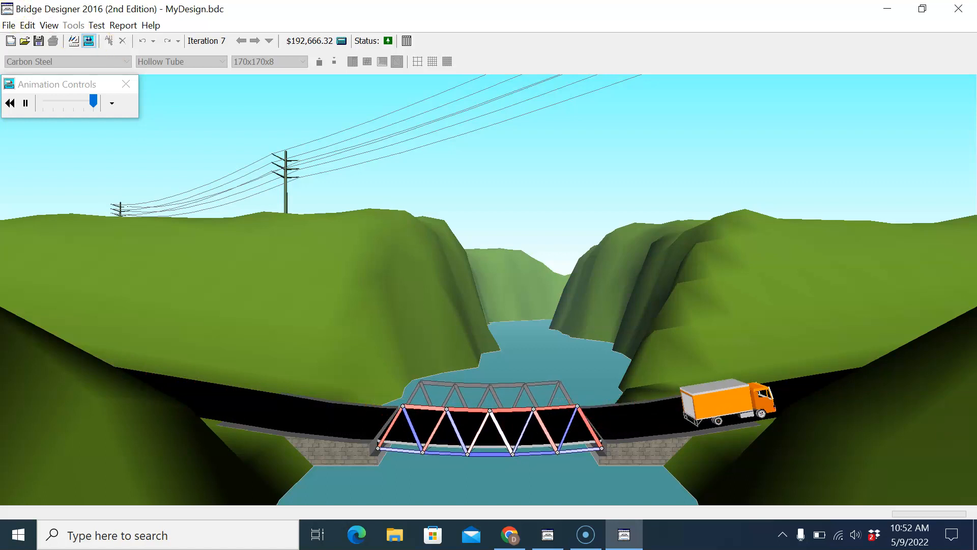
pyautogui.click(96, 25)
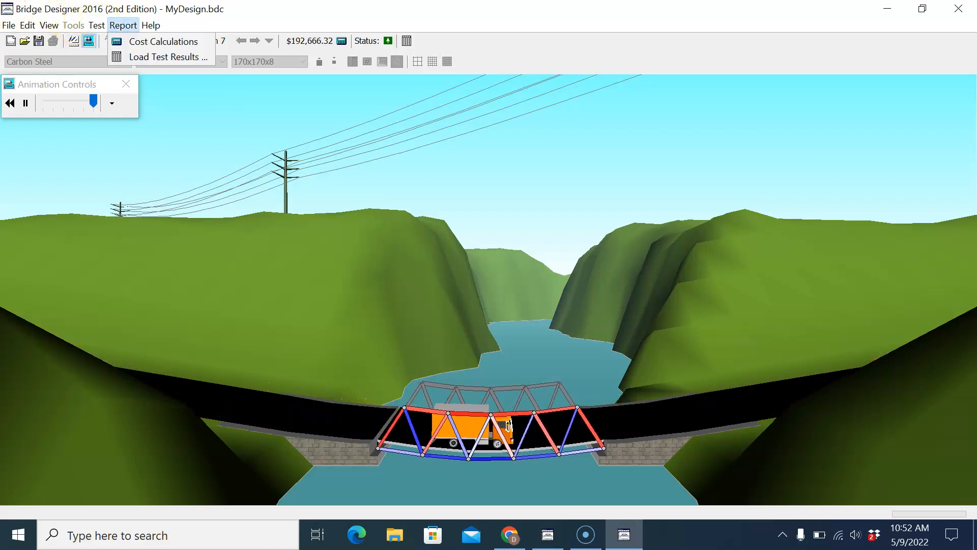
pyautogui.click(115, 43)
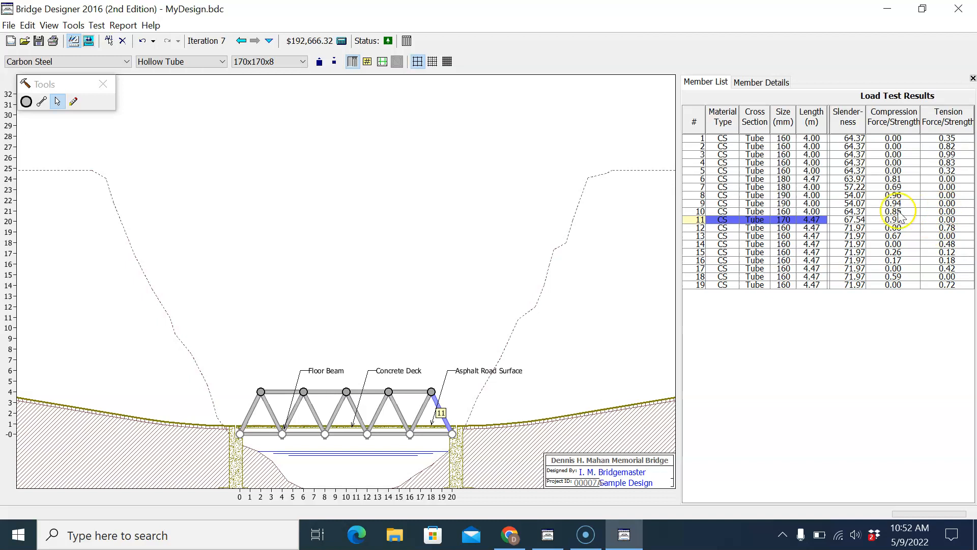
# Step: Set the size of bottom chord member 1 to 120x120x6
pyautogui.click(955, 138)
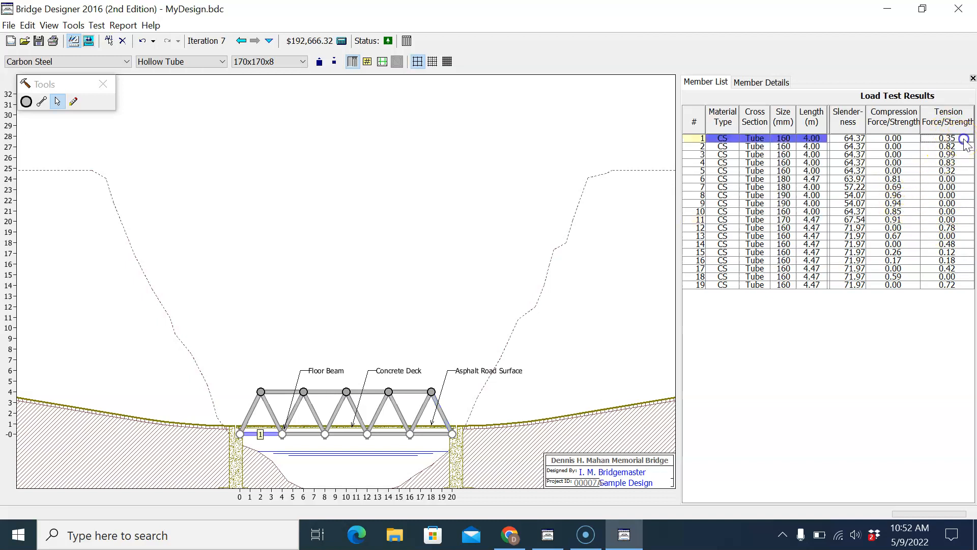
pyautogui.click(284, 62)
pyautogui.scroll(2, 268, 102)
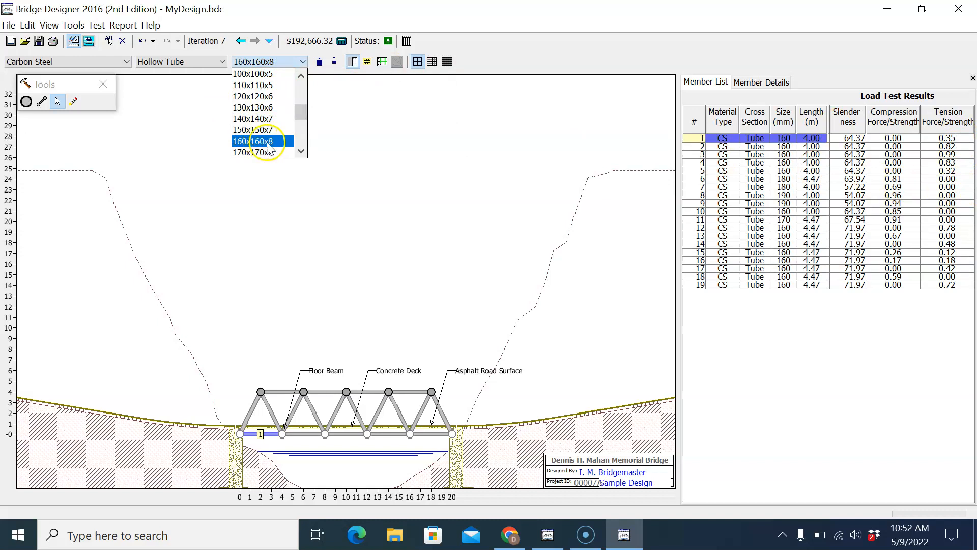
pyautogui.click(258, 97)
# Step: Run the load test with member 1 at 120x120x6 and return to the drawing board
pyautogui.click(97, 25)
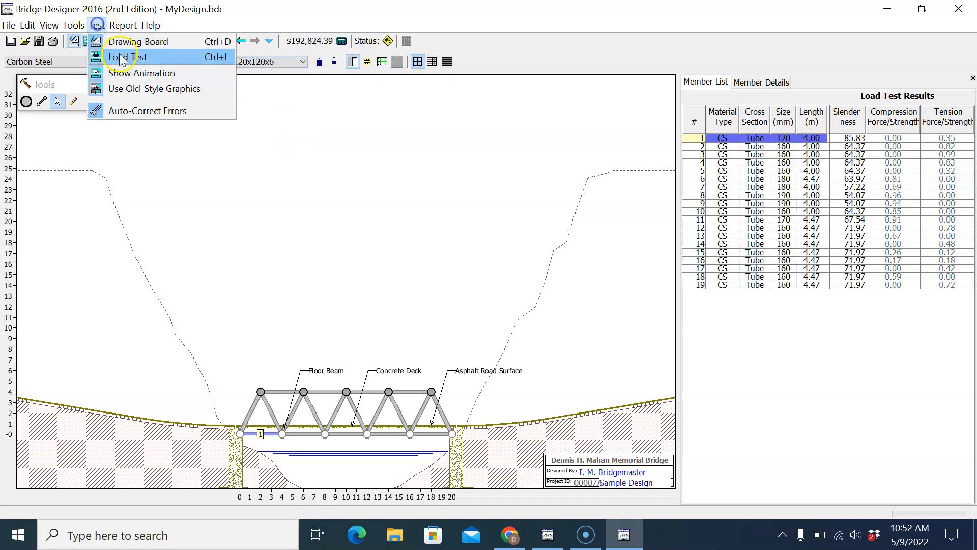
pyautogui.click(118, 78)
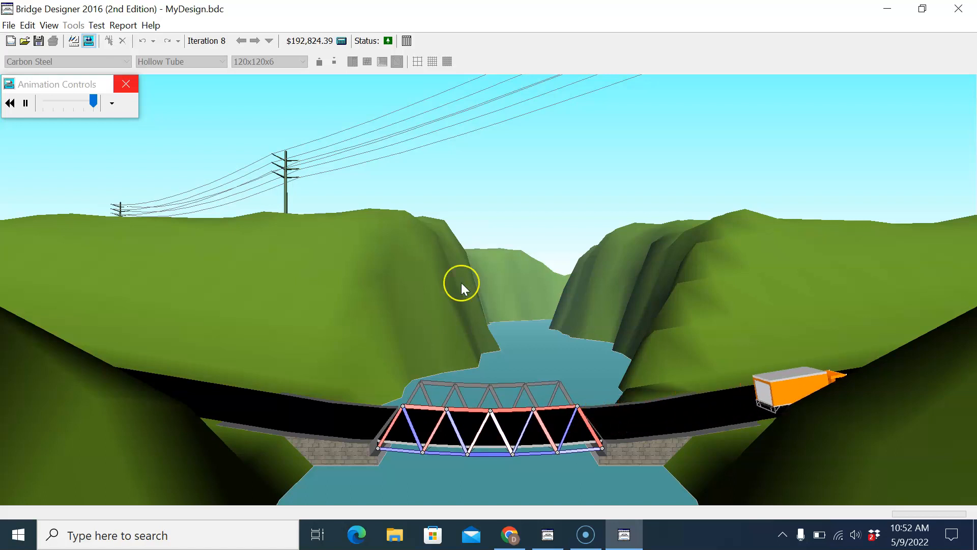
pyautogui.click(97, 25)
pyautogui.click(113, 42)
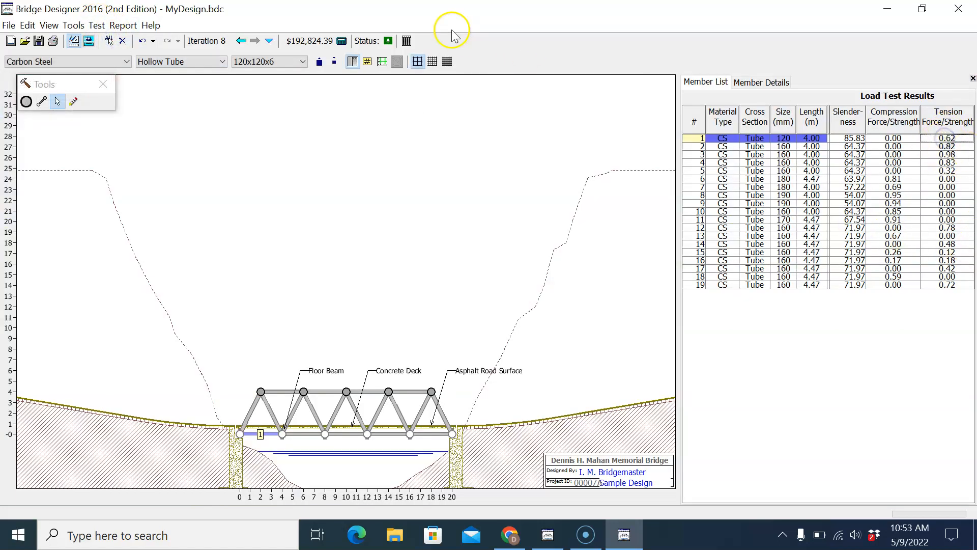
# Step: Reduce the size of bottom chord member 1 to 100x100x5
pyautogui.click(261, 62)
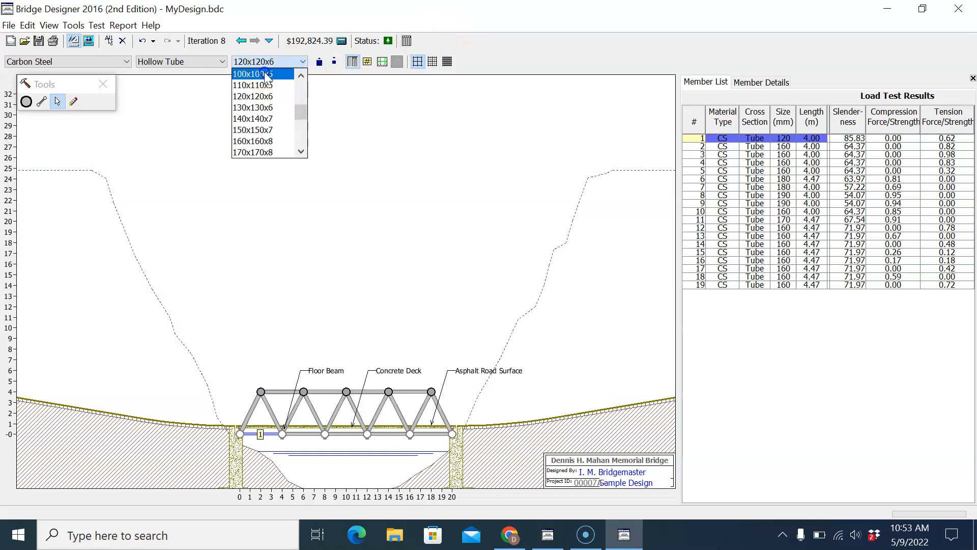
pyautogui.click(264, 74)
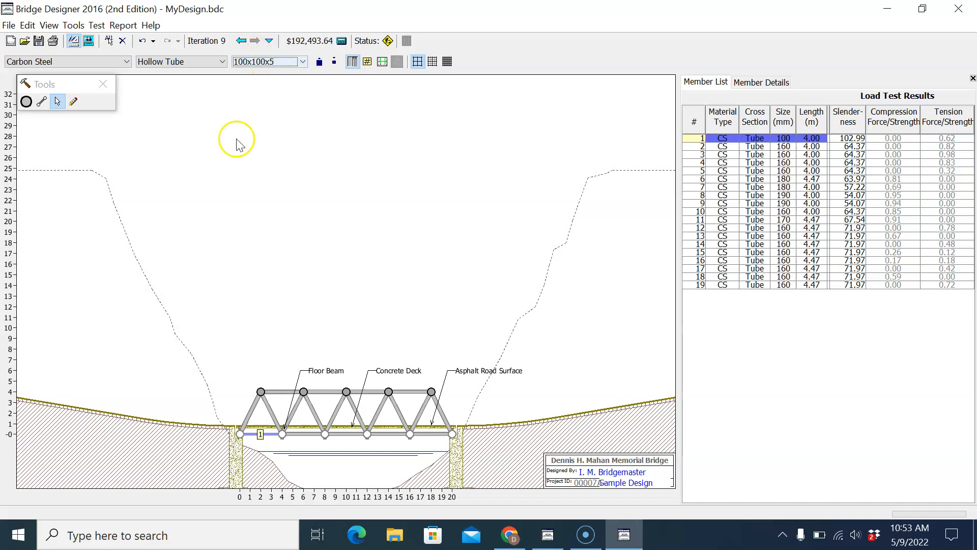
pyautogui.click(585, 541)
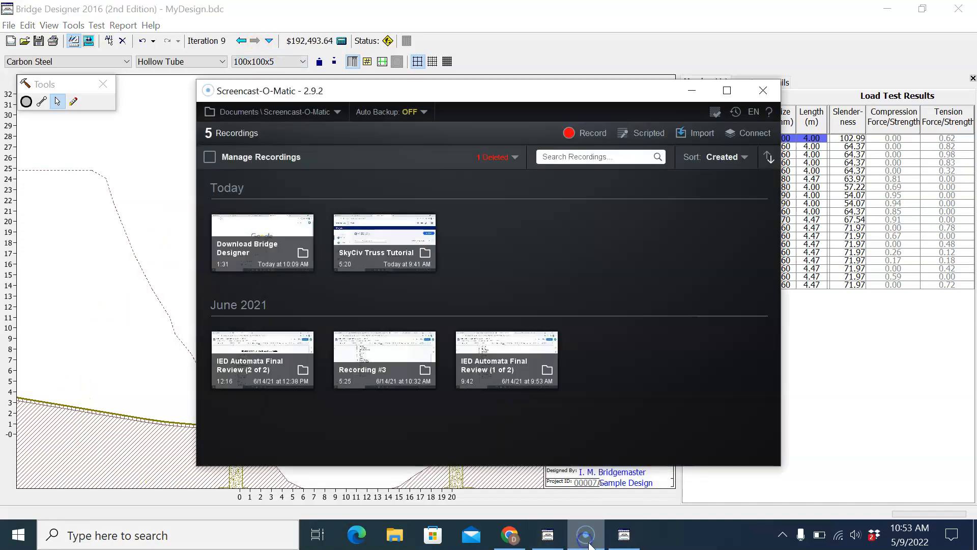